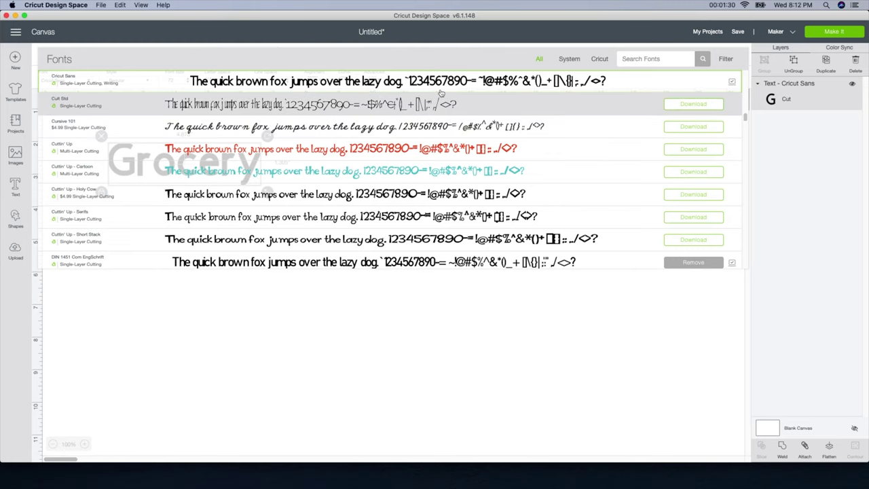
- Browse the system fonts and the full font list, and set the Grocery text's font to American Typewriter
click(566, 60)
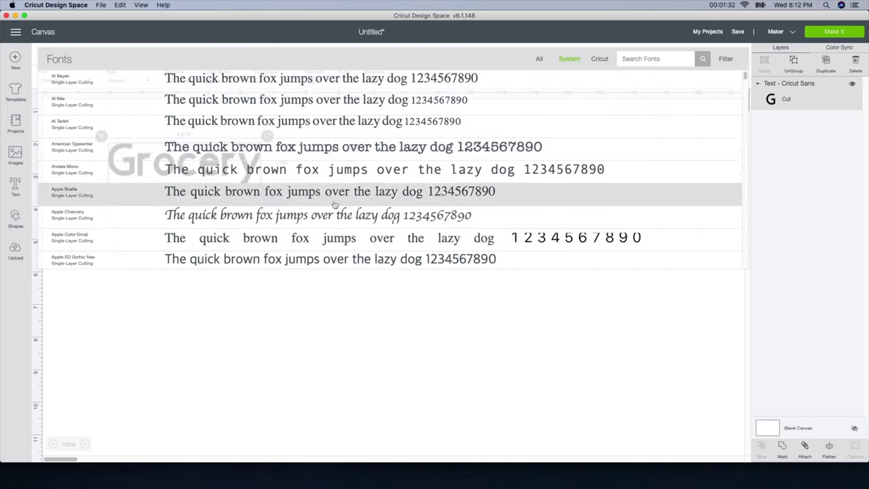
scroll(305, 211, down, 15)
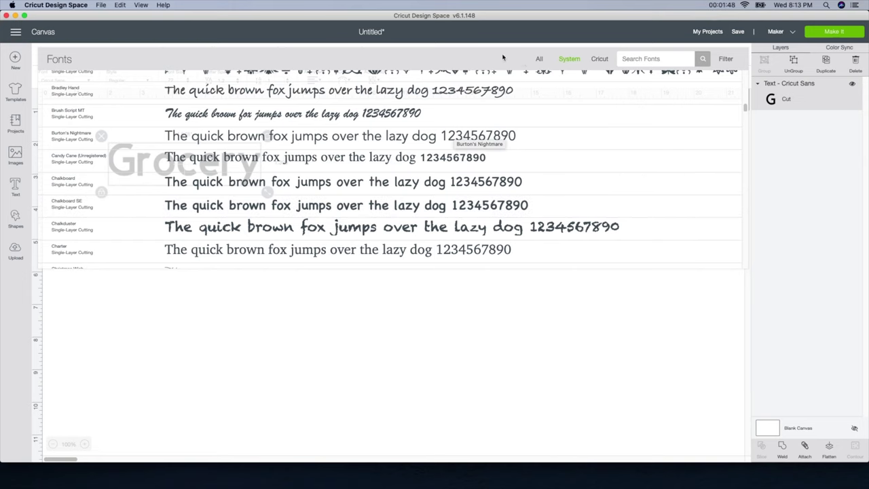
click(538, 60)
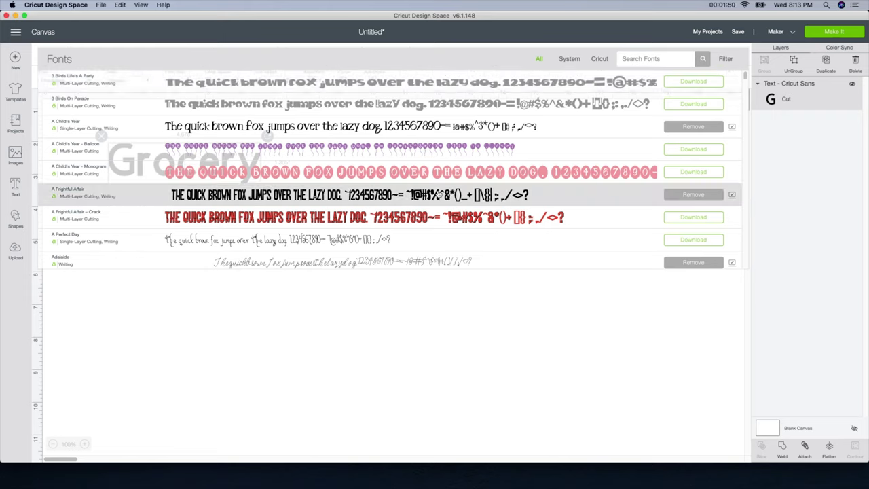
scroll(388, 143, down, 4)
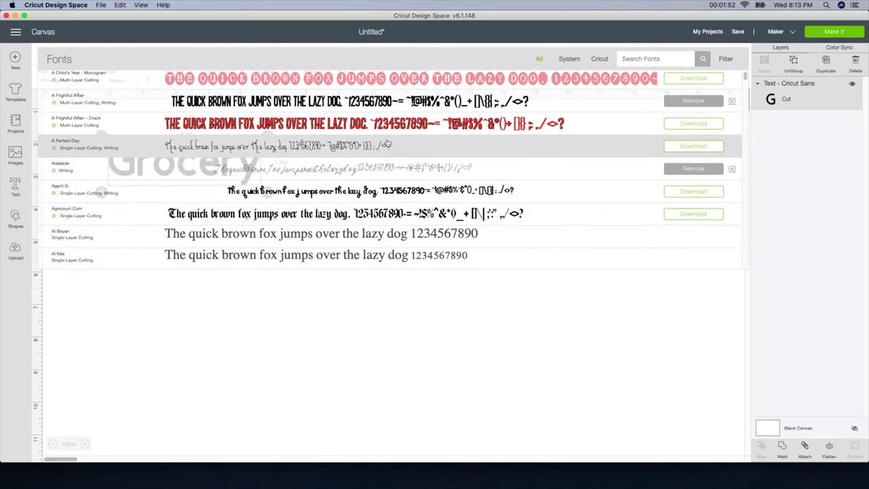
scroll(387, 143, down, 3)
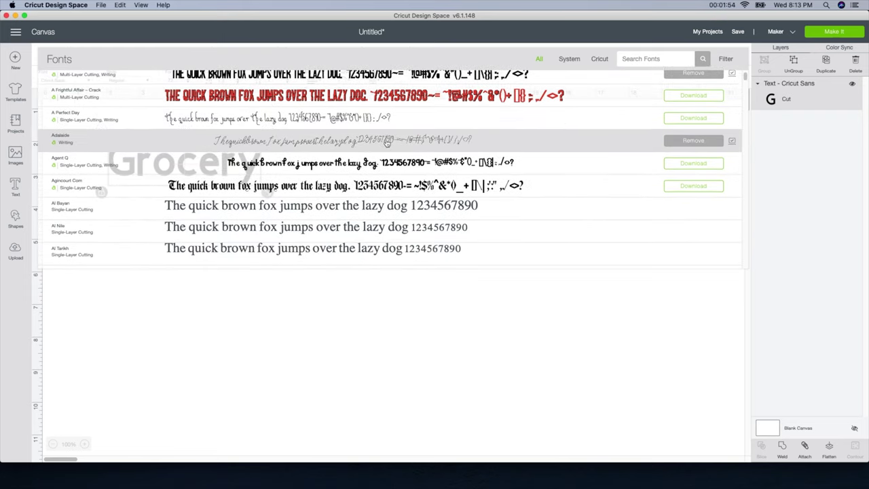
scroll(389, 140, down, 6)
scroll(388, 149, down, 1)
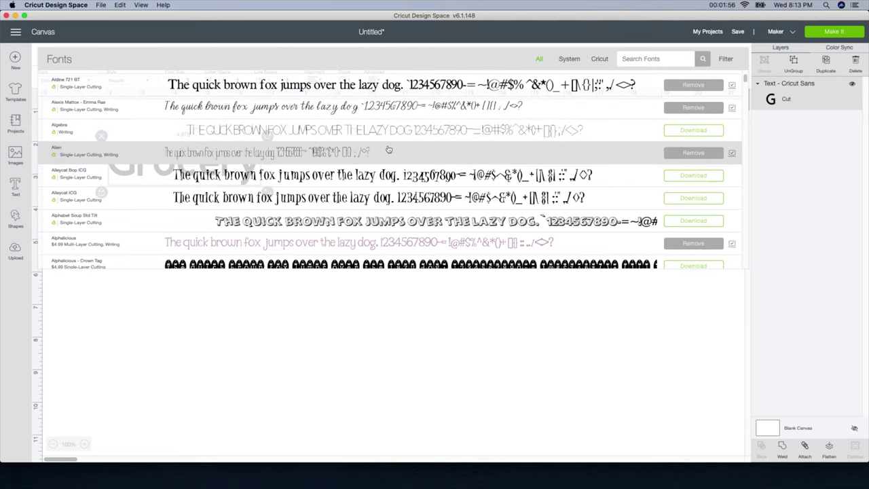
scroll(388, 150, down, 4)
scroll(389, 150, down, 2)
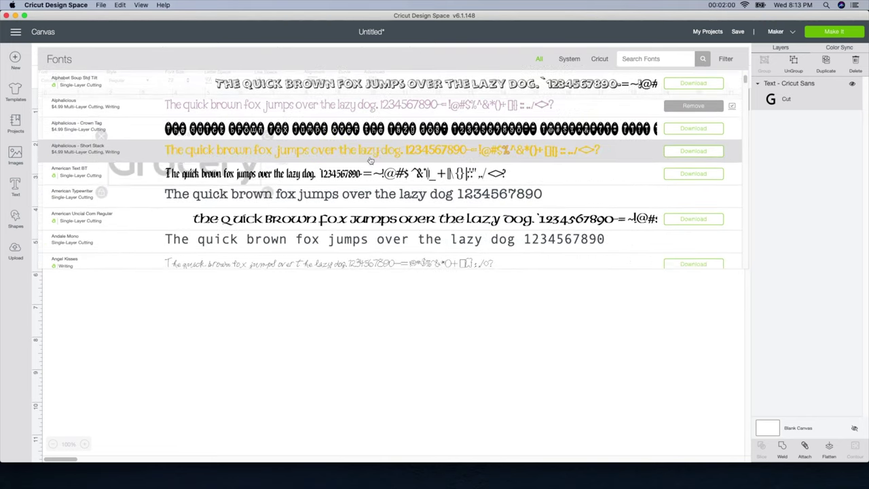
click(306, 199)
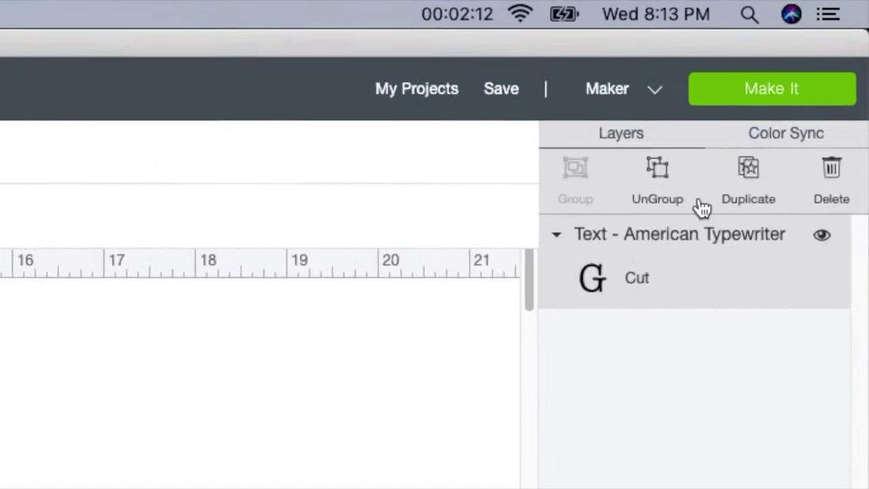
- Duplicate the Grocery text, set the copy's font to Announcement, and place it directly beneath the original
click(702, 207)
drag(179, 153, 194, 217)
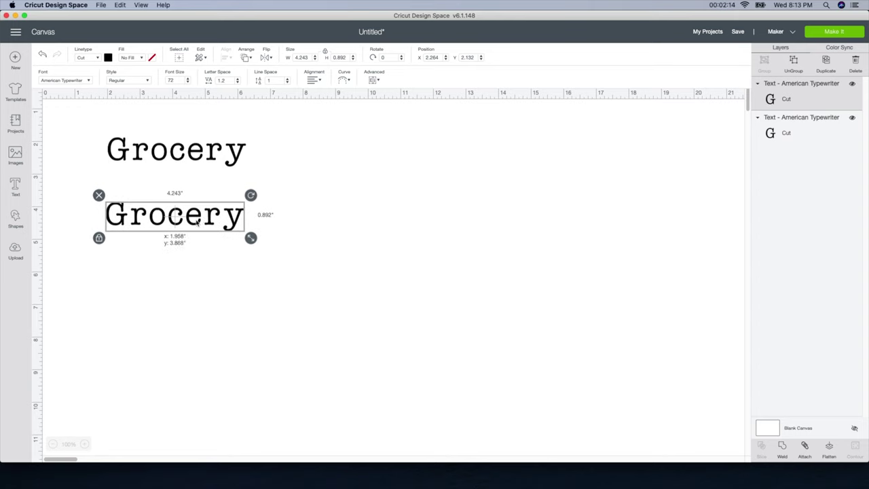
click(73, 82)
scroll(354, 152, down, 5)
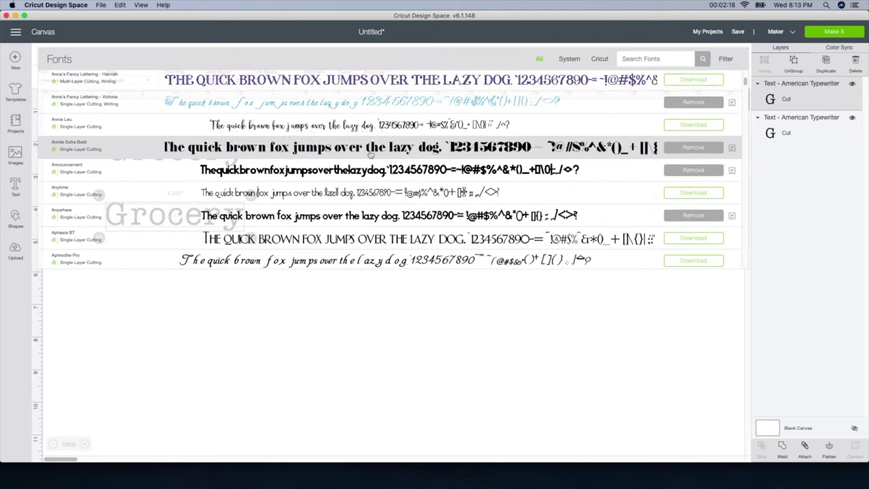
click(311, 169)
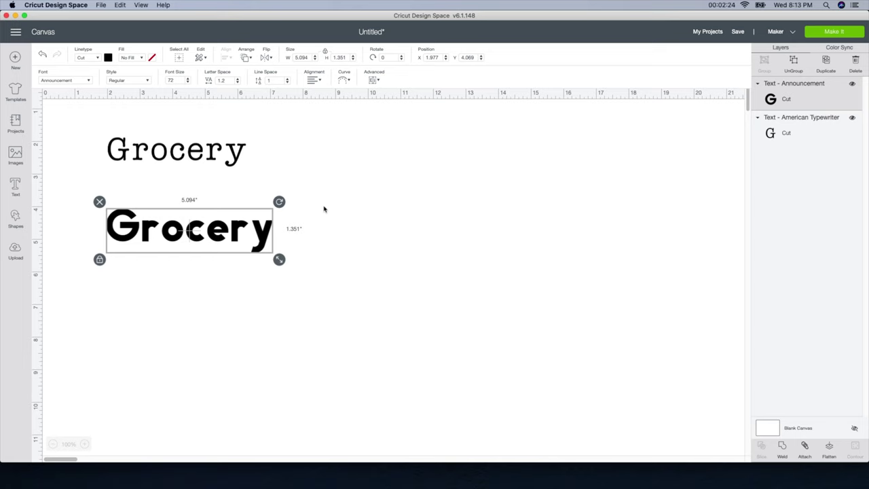
drag(236, 241, 228, 210)
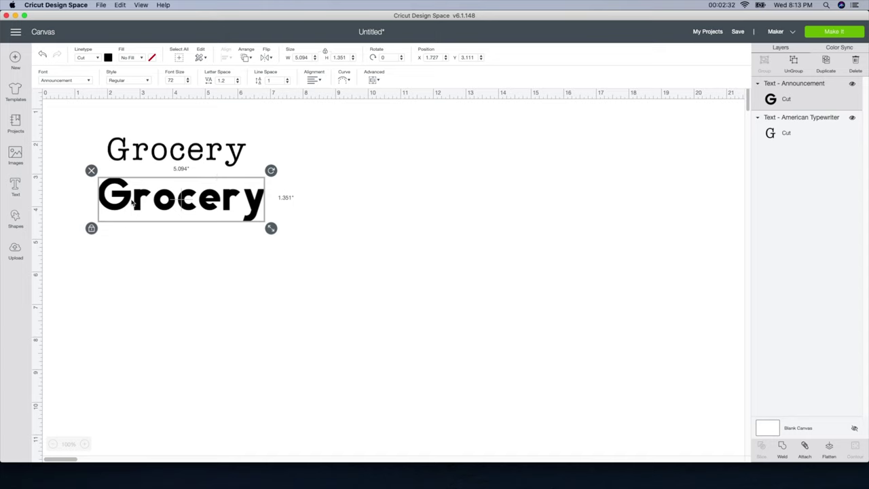
- Duplicate the Announcement version of Grocery and set the new copy's font to Base Camp - Charm
click(819, 74)
click(89, 80)
scroll(344, 212, down, 3)
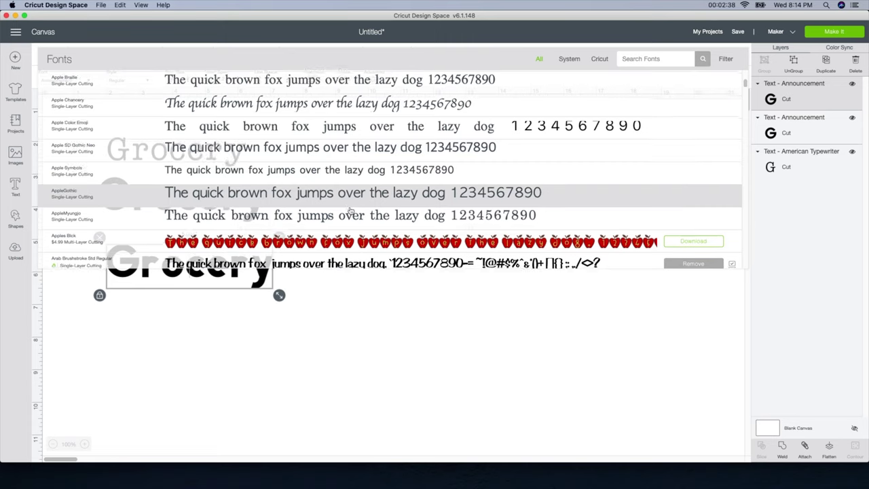
scroll(350, 211, down, 4)
scroll(361, 209, down, 4)
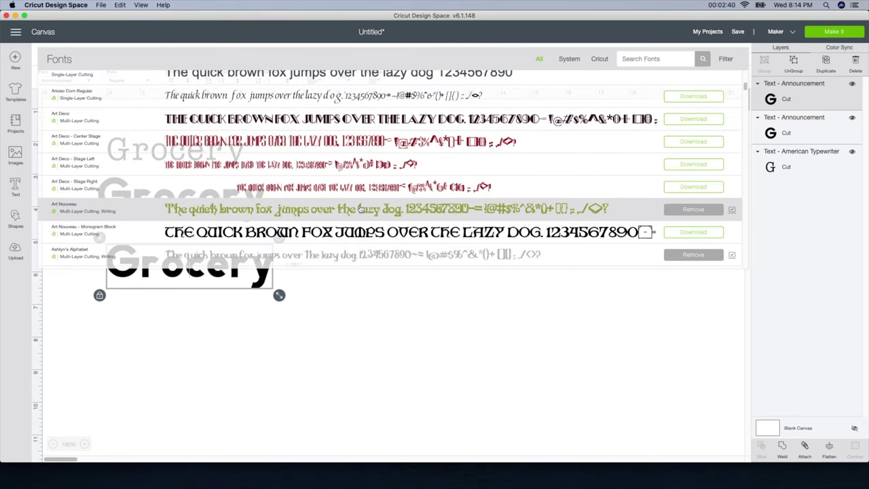
scroll(360, 202, down, 4)
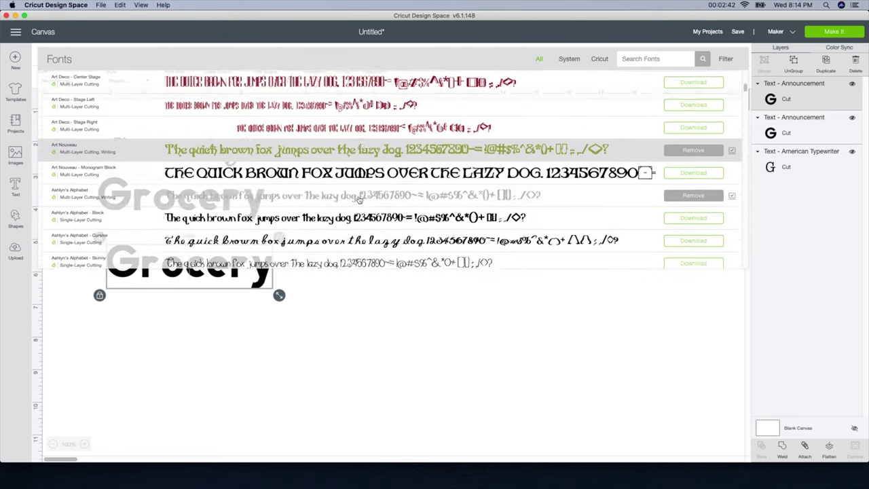
scroll(363, 204, down, 8)
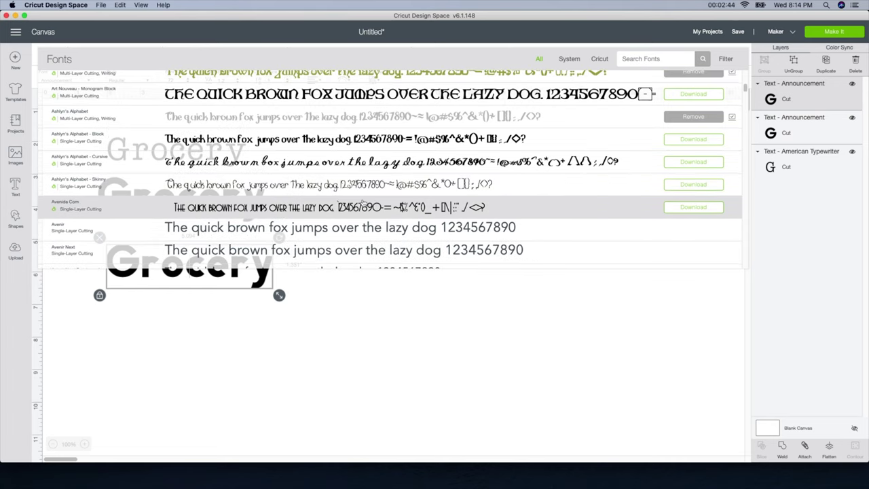
scroll(363, 202, down, 1)
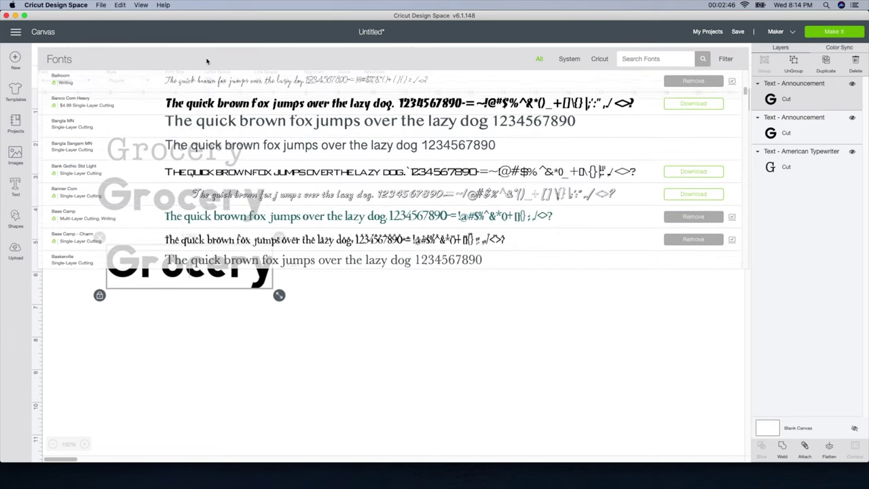
scroll(231, 153, down, 3)
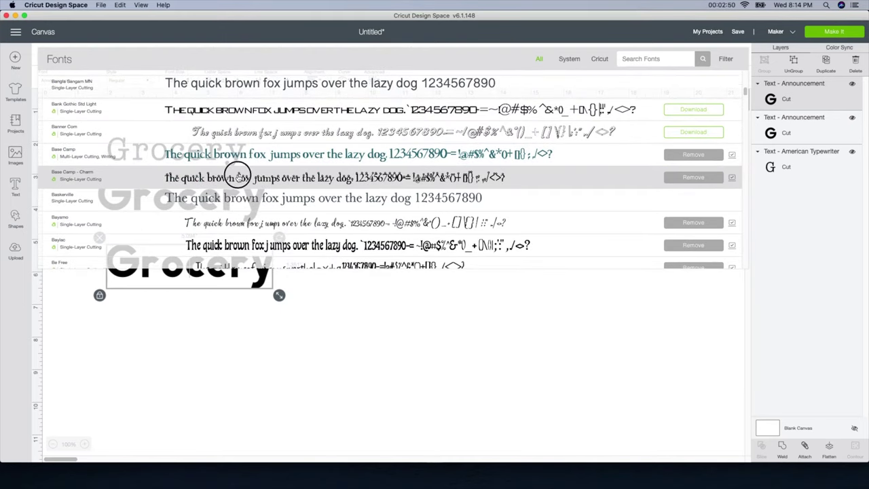
click(235, 176)
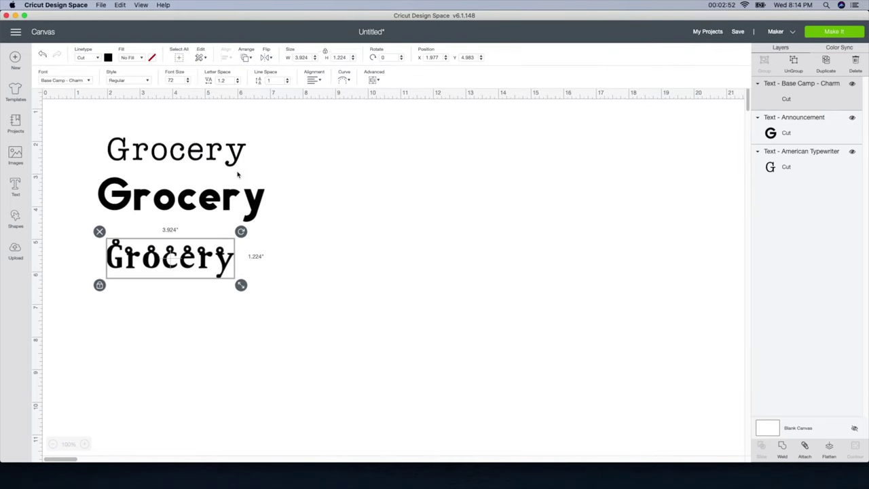
- Try Belwe Std Medium as the font of the third Grocery text and shift the text slightly lower
click(51, 81)
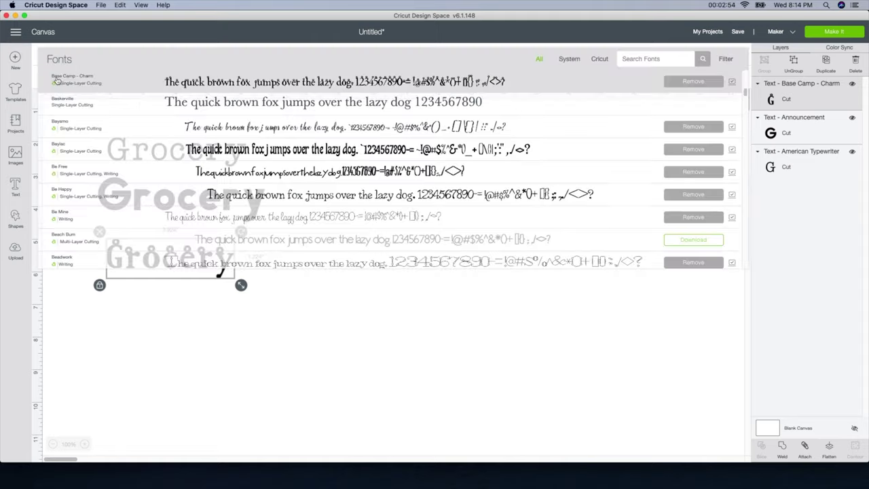
scroll(297, 205, down, 5)
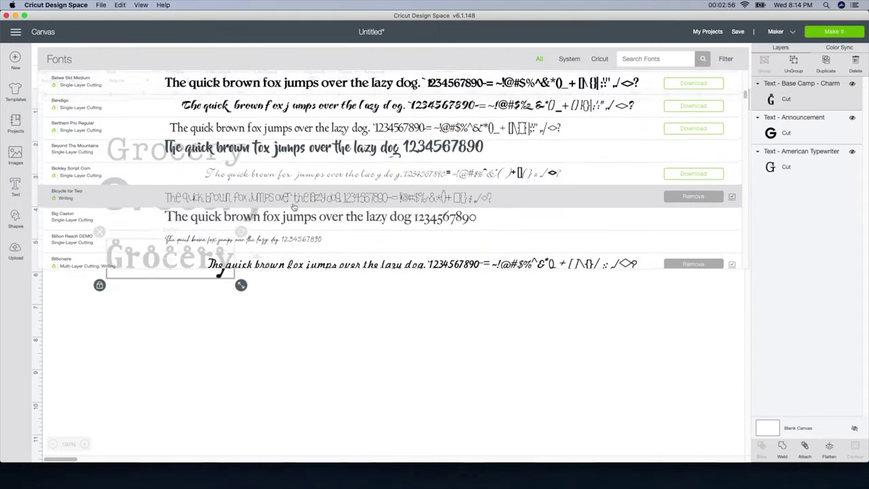
click(224, 108)
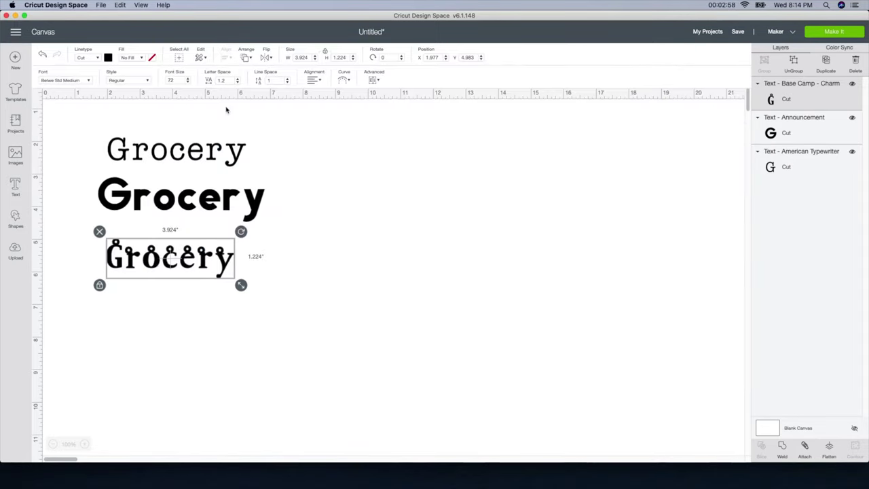
drag(219, 259, 213, 271)
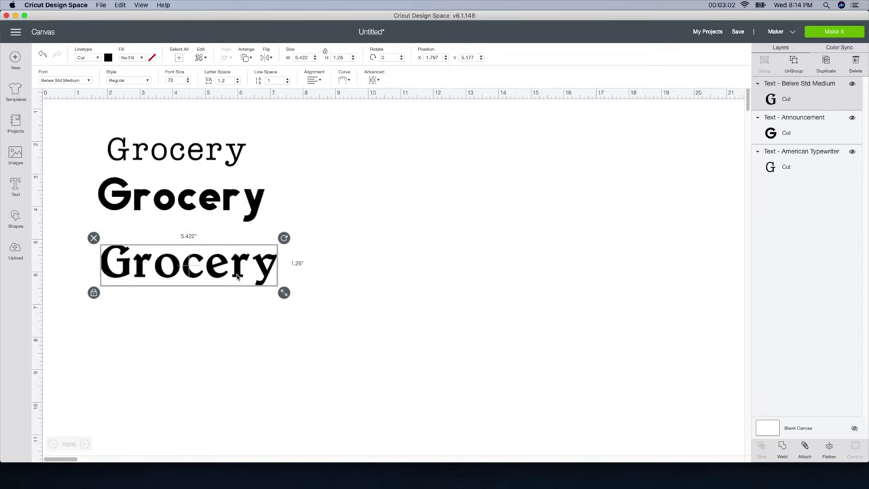
- Try Bodoni STD Poster as the font of the third Grocery text
click(82, 81)
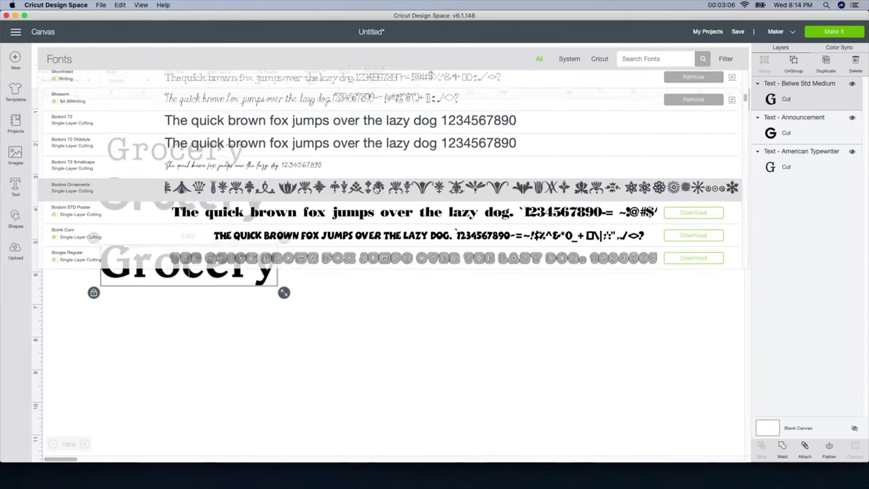
scroll(339, 187, down, 1)
click(319, 188)
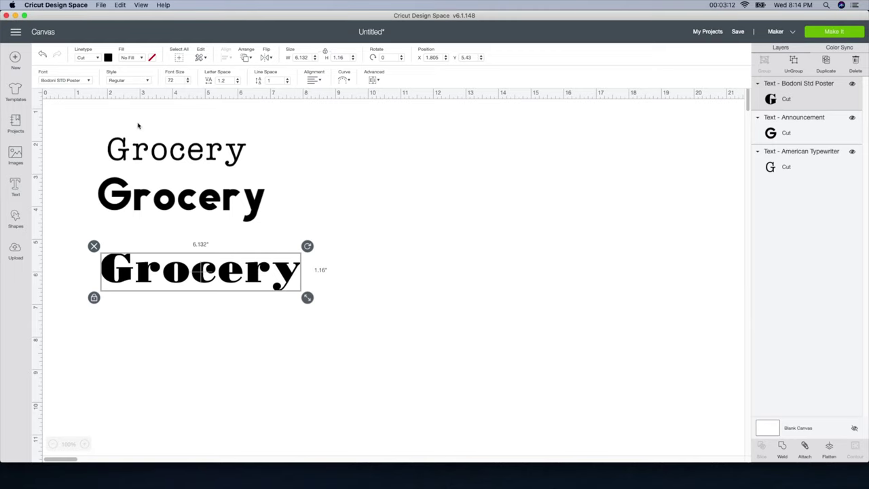
- Set the third Grocery text's font to Close To My Heart and move it up, closer beneath the Announcement version
click(81, 82)
scroll(320, 180, down, 10)
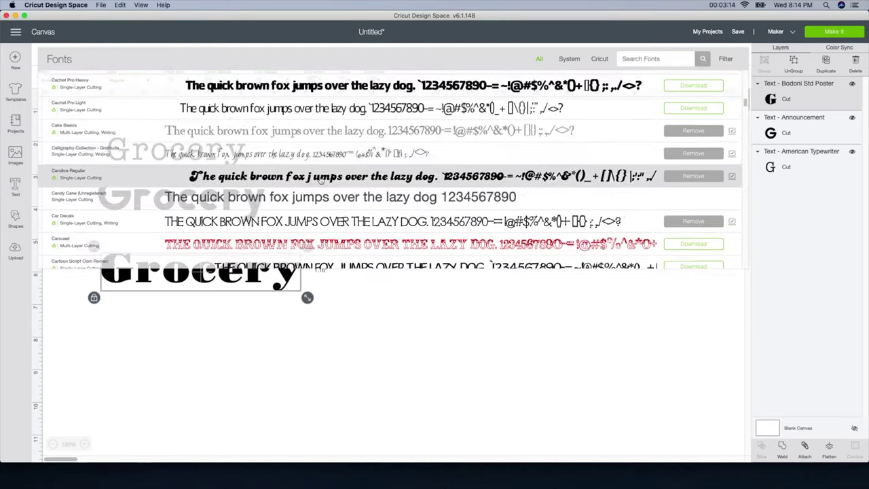
scroll(321, 179, down, 5)
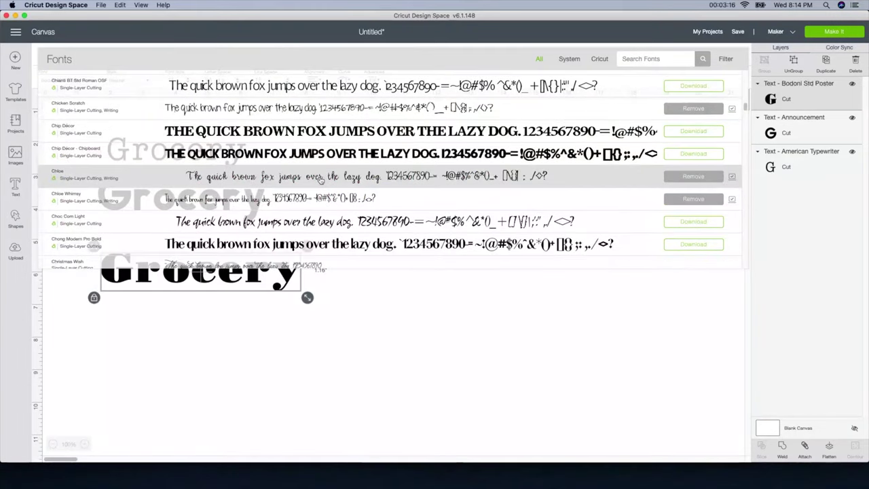
scroll(321, 180, down, 5)
scroll(320, 179, down, 4)
click(177, 258)
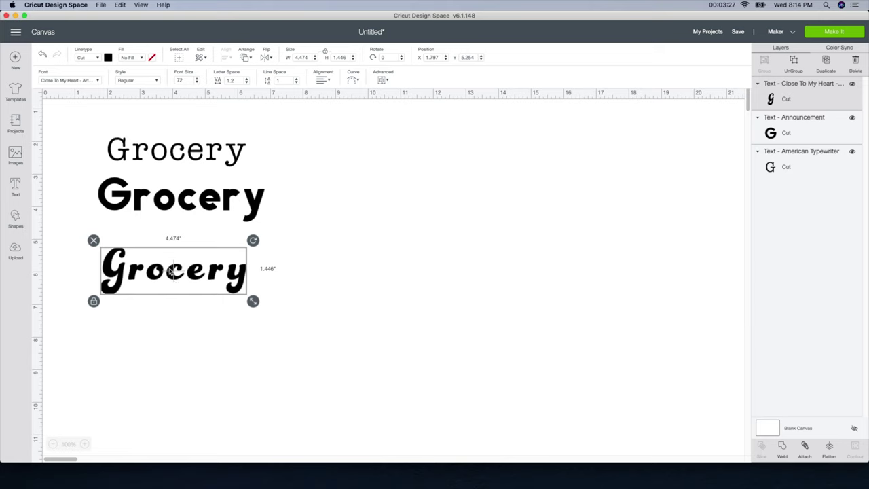
drag(171, 272, 173, 256)
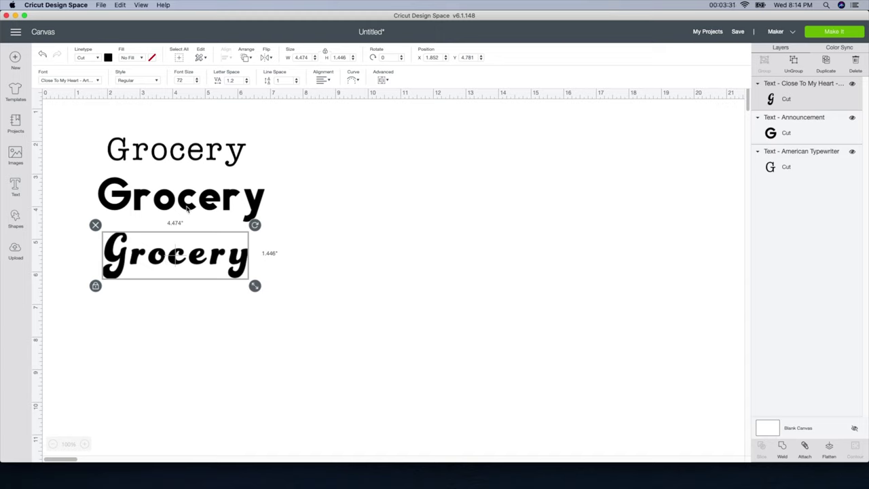
- Delete the Close To My Heart and American Typewriter versions of Grocery, and move the remaining Announcement version slightly up
click(95, 224)
click(126, 151)
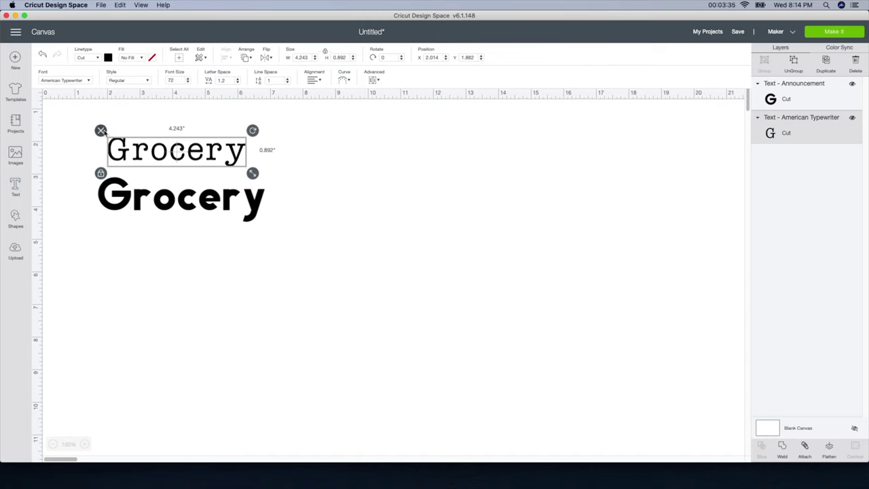
click(100, 130)
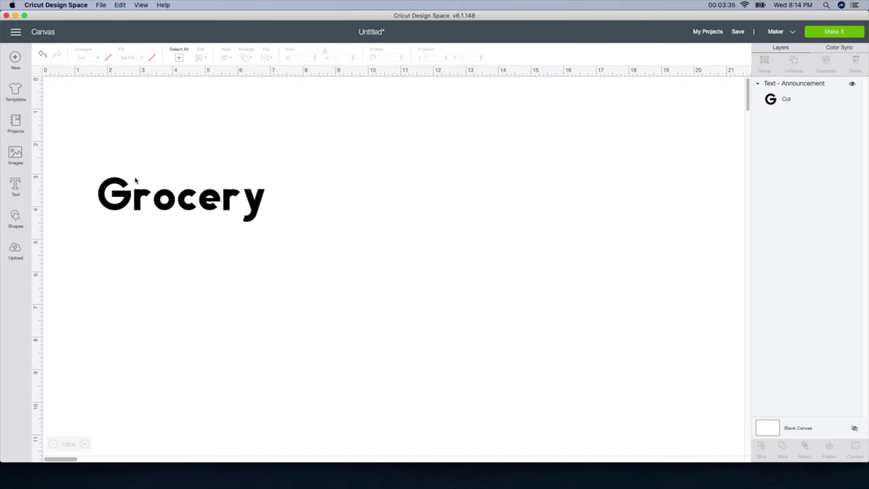
click(209, 202)
drag(209, 203, 210, 188)
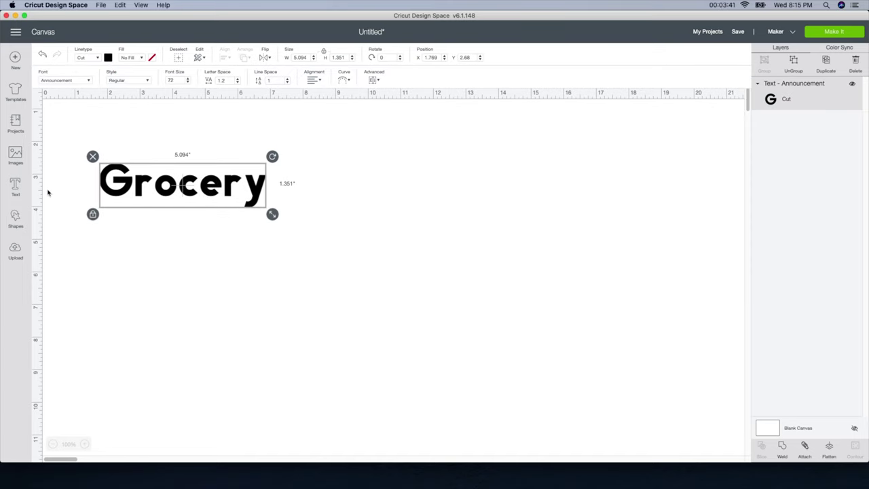
- Add a new text reading Amazon and place it below Grocery, at about X 2.57, Y 5.23
click(15, 190)
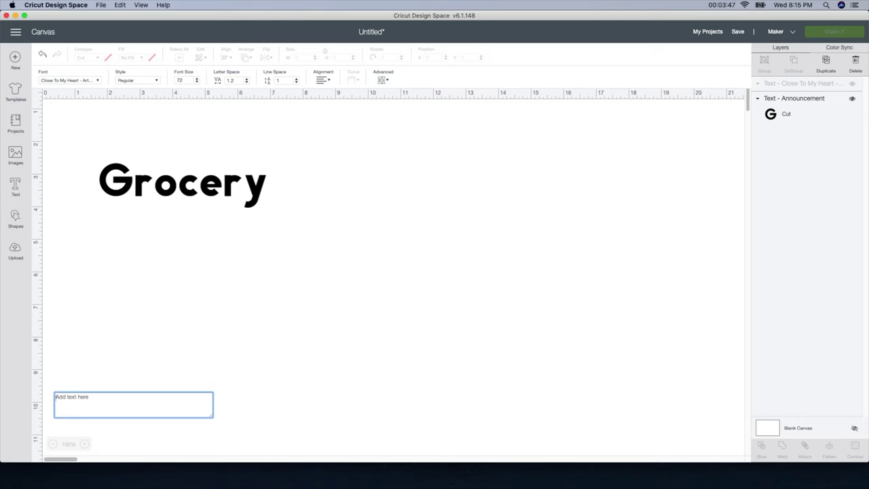
text(Amazon)
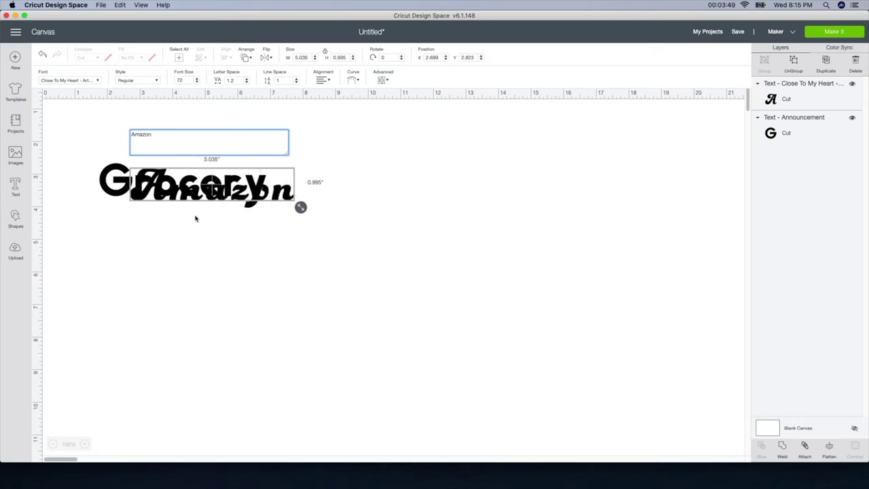
drag(194, 183, 198, 289)
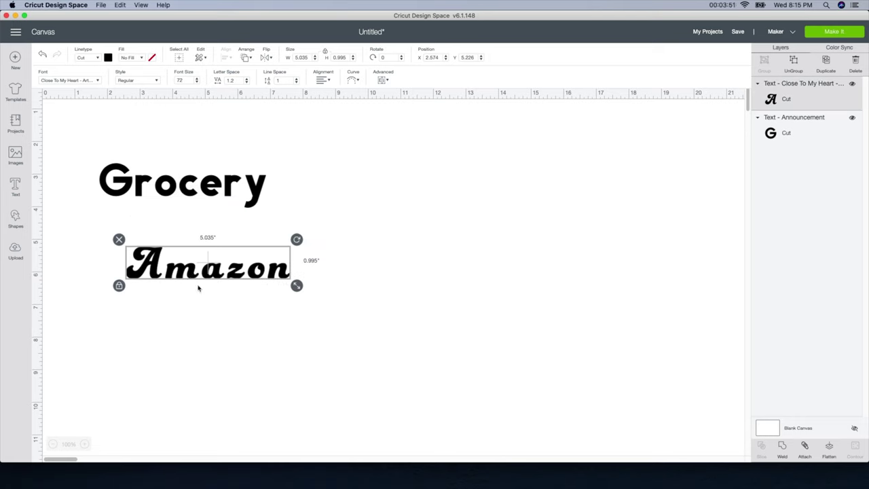
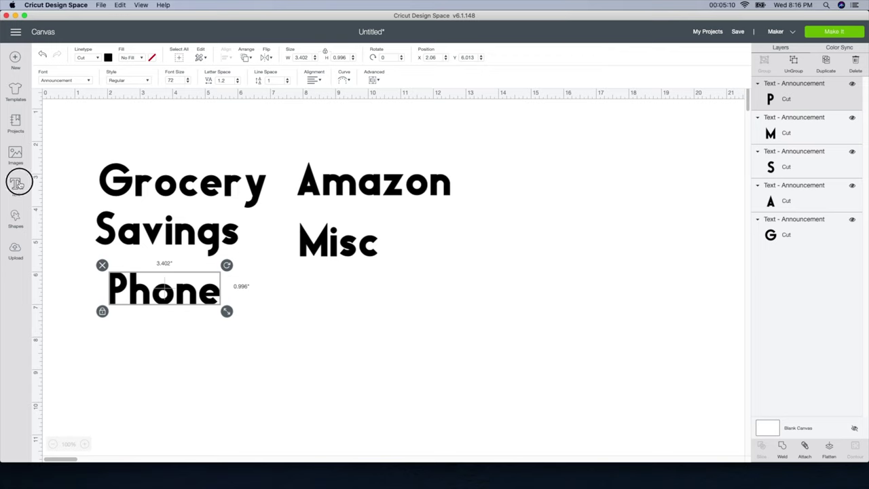
- Add a new text reading Beauty and place it beside Phone, below Misc, at about X 6.70, Y 6.28
click(16, 186)
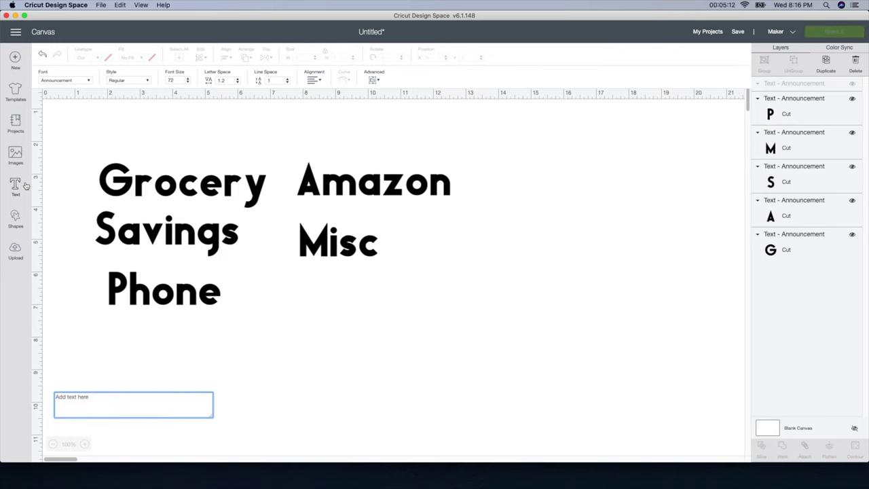
text(Beauty)
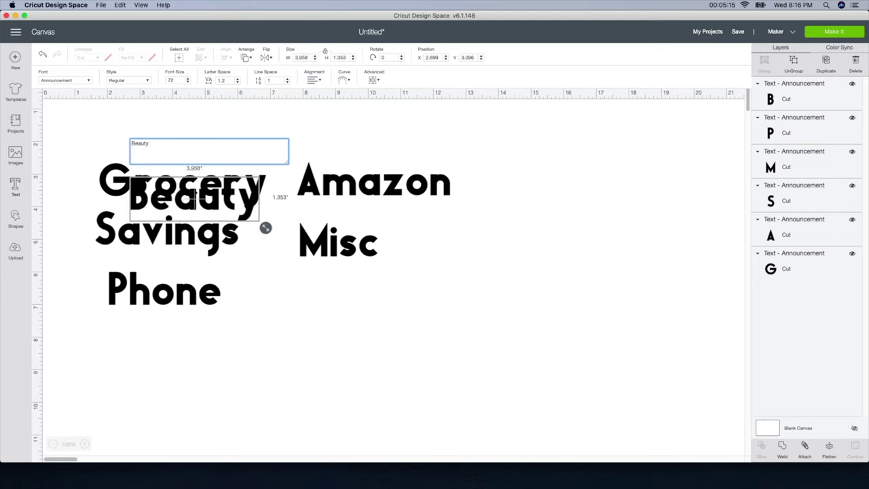
drag(182, 223, 313, 327)
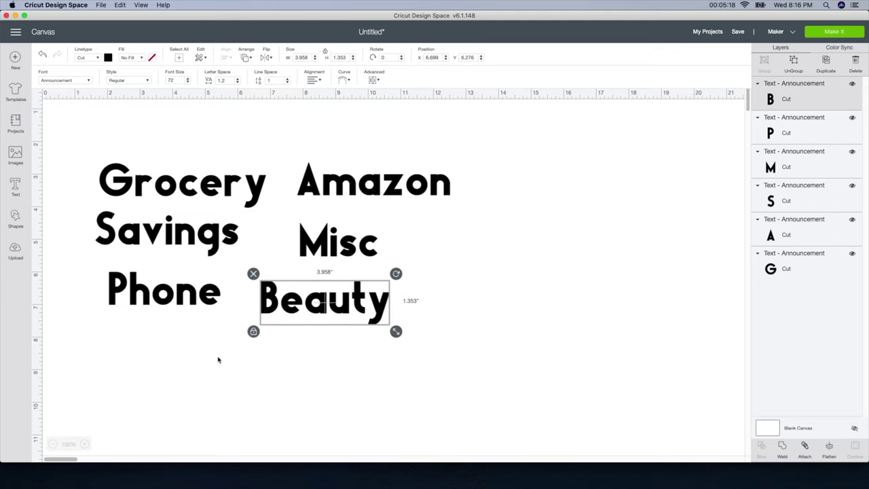
- Add a new text reading Gas and place it below Phone
click(14, 192)
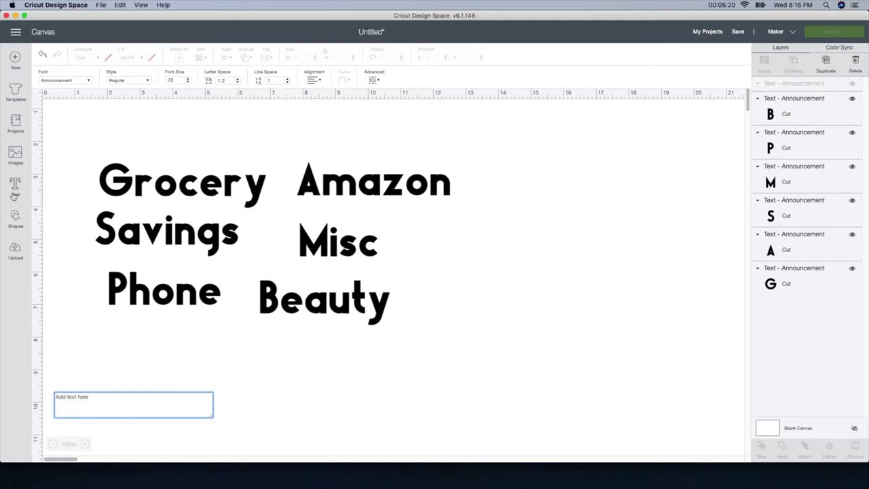
text(Gas)
drag(161, 196, 139, 355)
click(278, 377)
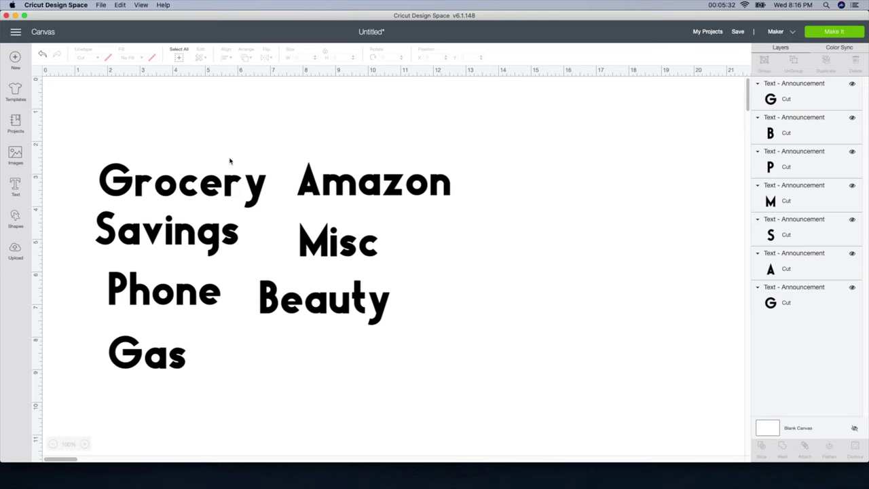
- Spread the seven words apart, with Amazon, Misc and Beauty farther right and Grocery, Savings, Phone and Gas spaced out on the left
drag(336, 188, 495, 138)
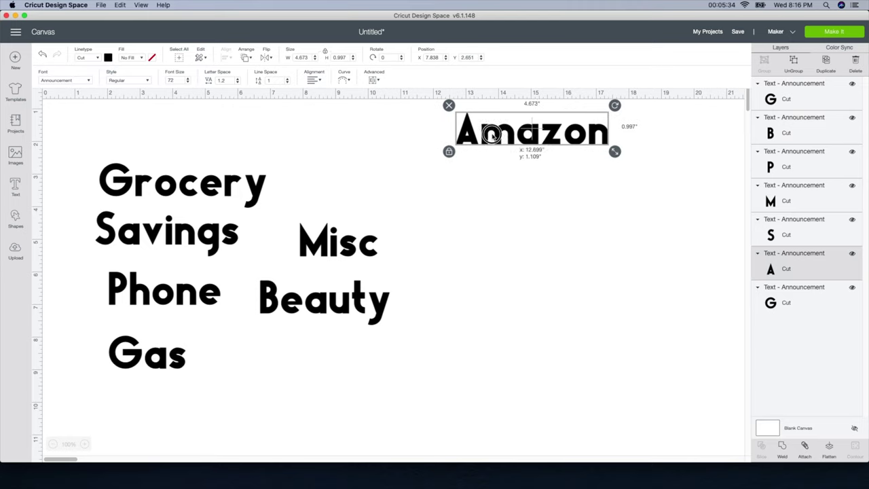
drag(232, 185, 229, 155)
drag(334, 260, 473, 268)
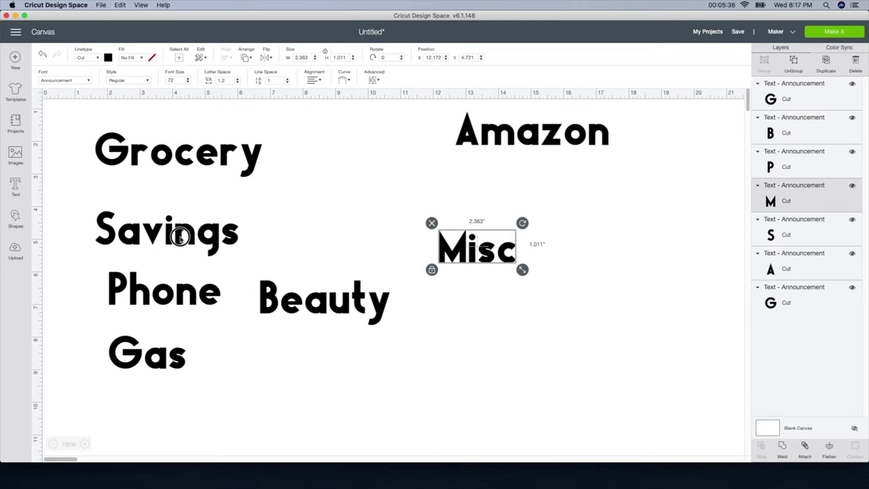
drag(179, 237, 180, 245)
drag(329, 311, 468, 346)
drag(209, 303, 313, 334)
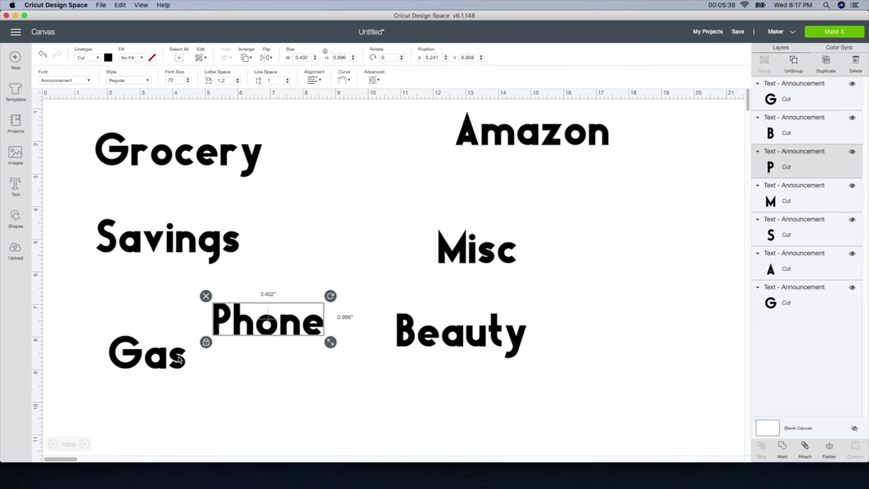
drag(180, 360, 172, 386)
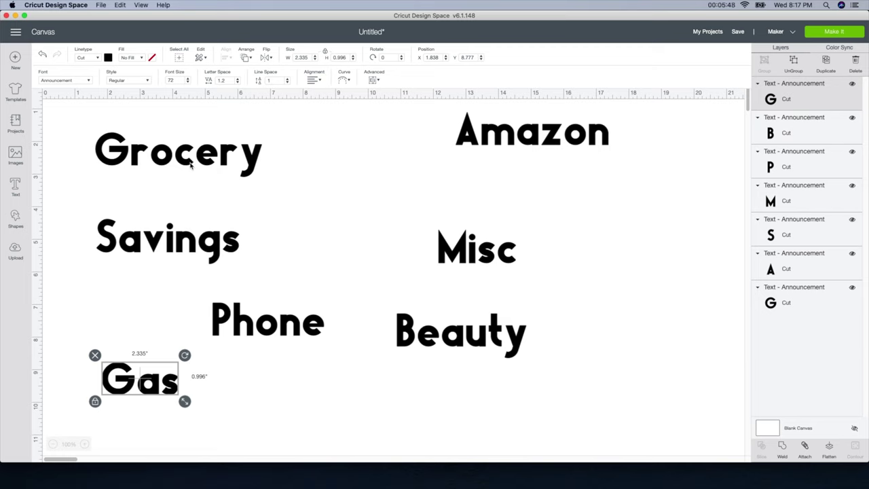
- Move Misc and Beauty up and back left, with Misc at about X 9.55, Y 3.58 and Beauty beneath it
drag(462, 250, 378, 214)
drag(450, 354, 404, 320)
click(386, 231)
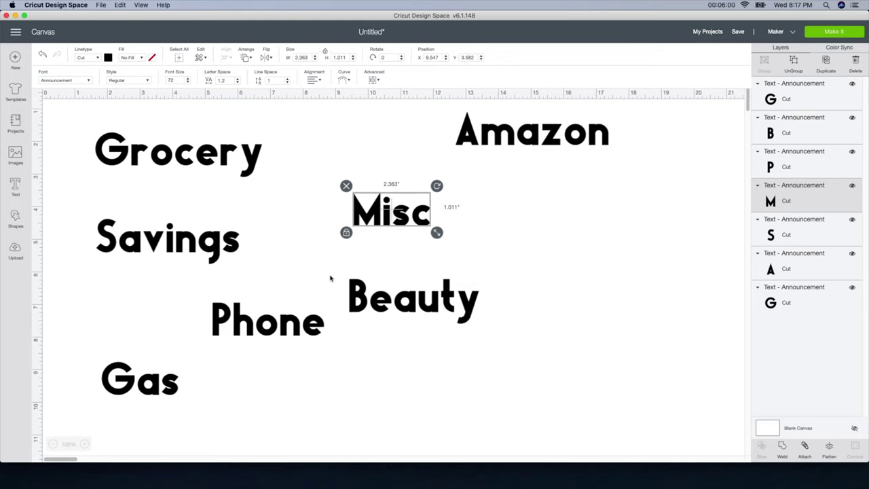
- Unlock the proportions of the Grocery text and set its size to 6.9 in wide by 4.1 in high
click(228, 156)
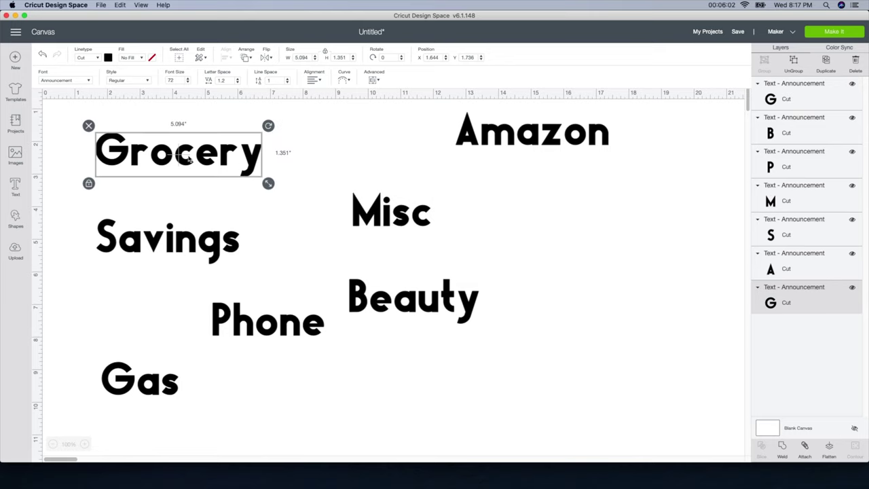
click(325, 51)
click(300, 57)
text(6.9)
key(Tab)
text(4.1)
key(Return)
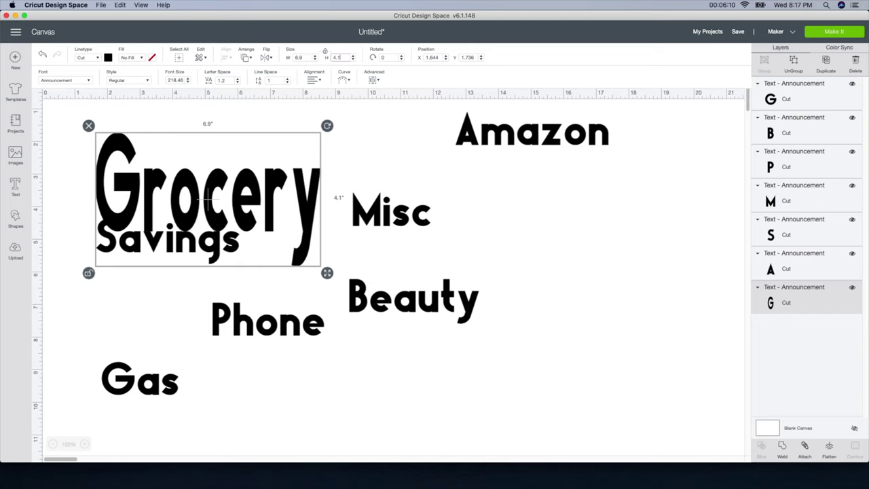
- Shrink the Grocery text to 6 in wide by 3 in high and place it above Savings, at about X 2.14, Y 0.99
drag(248, 176, 635, 190)
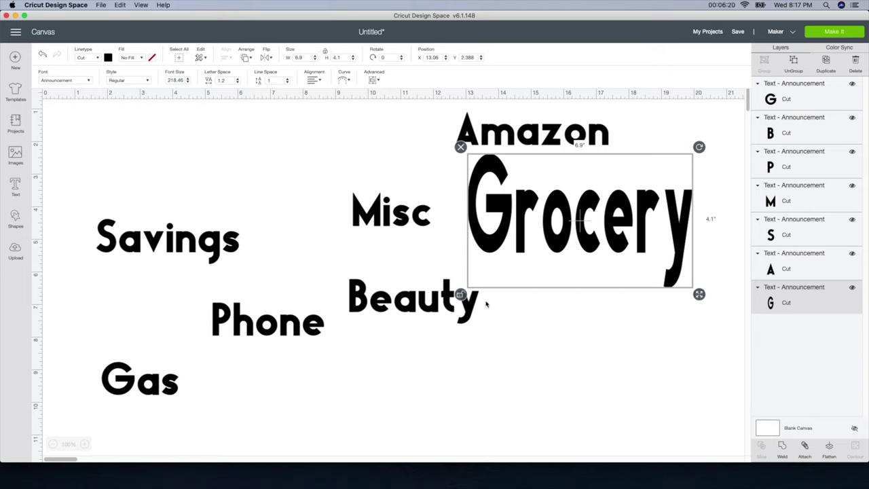
drag(699, 294, 670, 255)
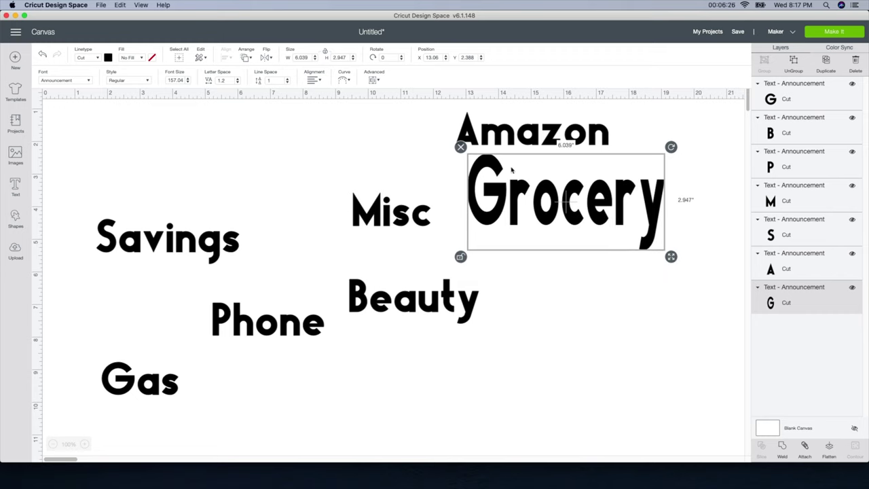
drag(603, 193, 248, 150)
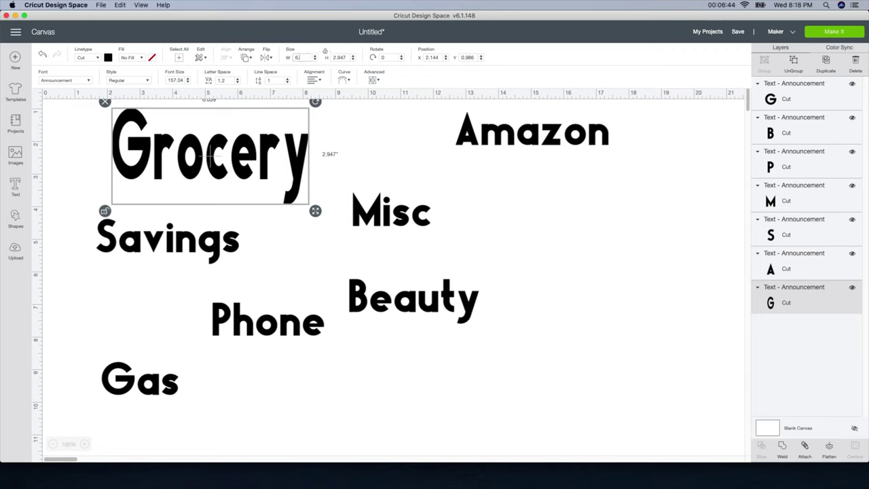
key(Tab)
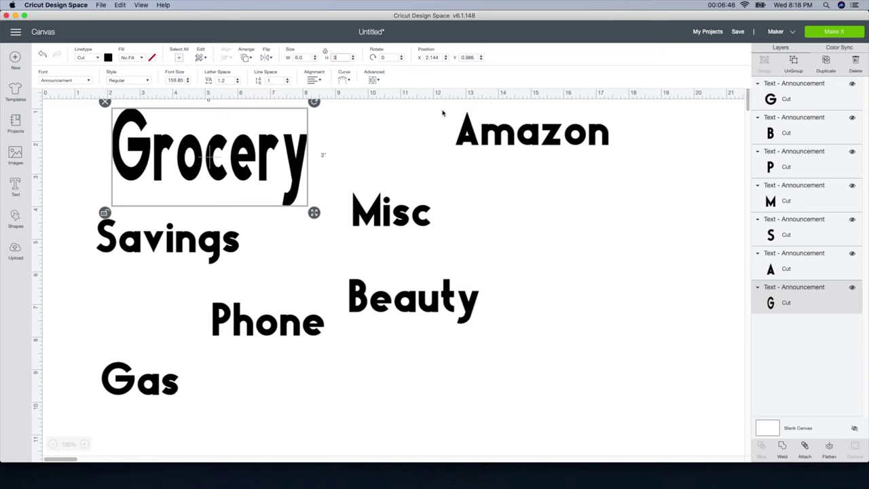
- Unlock the Amazon text's proportions, set it to 6 in by 3 in, and align it beside Grocery at about X 9.30, Y 0.98
click(465, 136)
drag(465, 136, 374, 140)
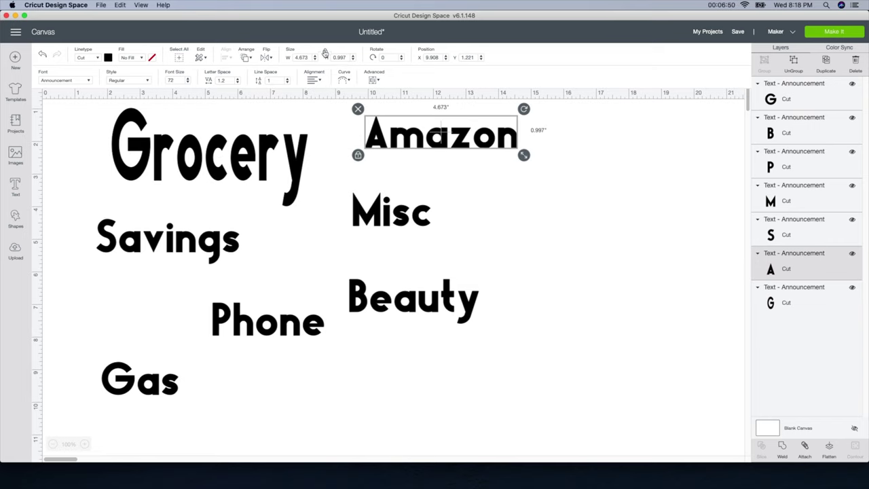
click(309, 57)
text(6)
key(Tab)
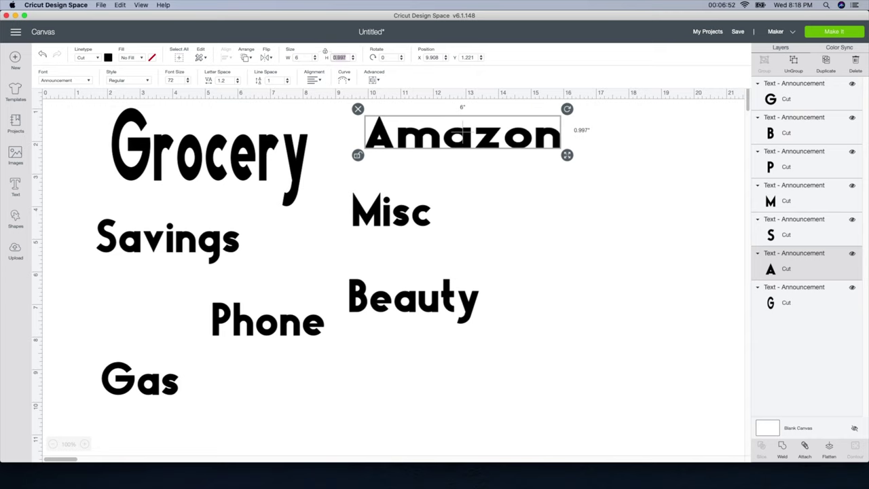
text(3)
key(Return)
drag(451, 180, 433, 171)
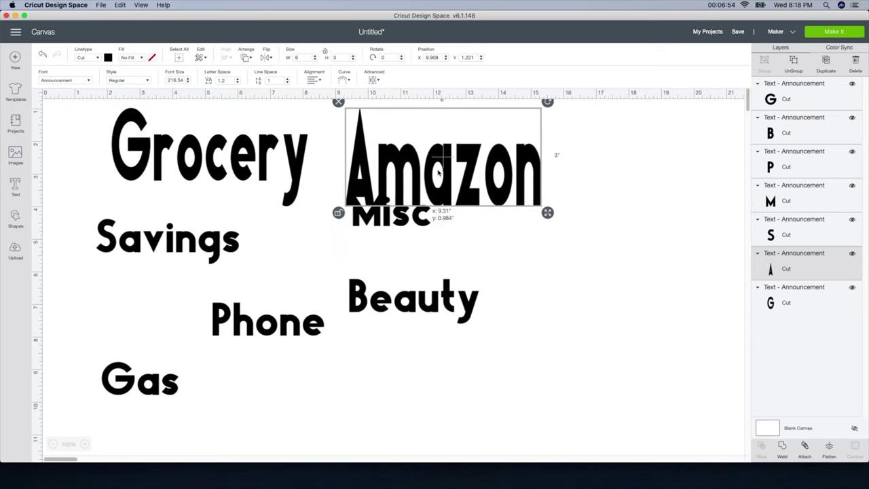
- Compare Amazon with Grocery, then shrink Amazon to about 5.53 by 2.35 in and nudge it left to about X 9.21
click(289, 171)
click(417, 176)
click(277, 163)
click(412, 166)
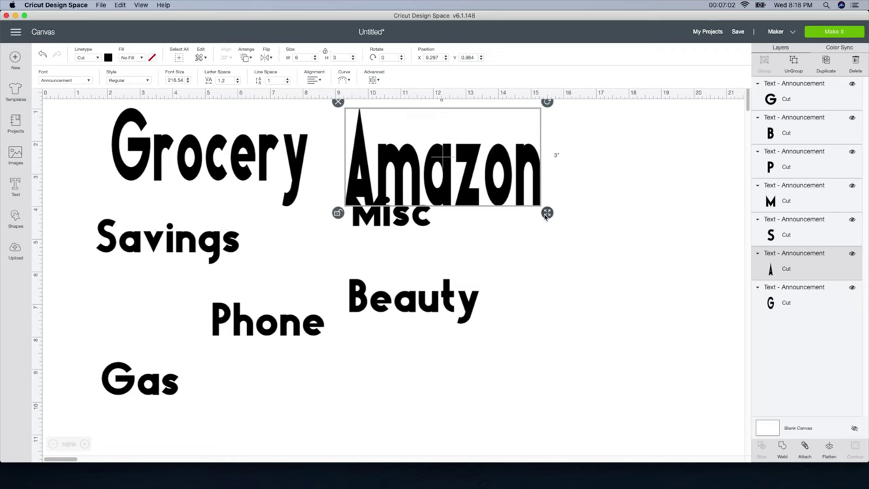
drag(547, 216, 531, 192)
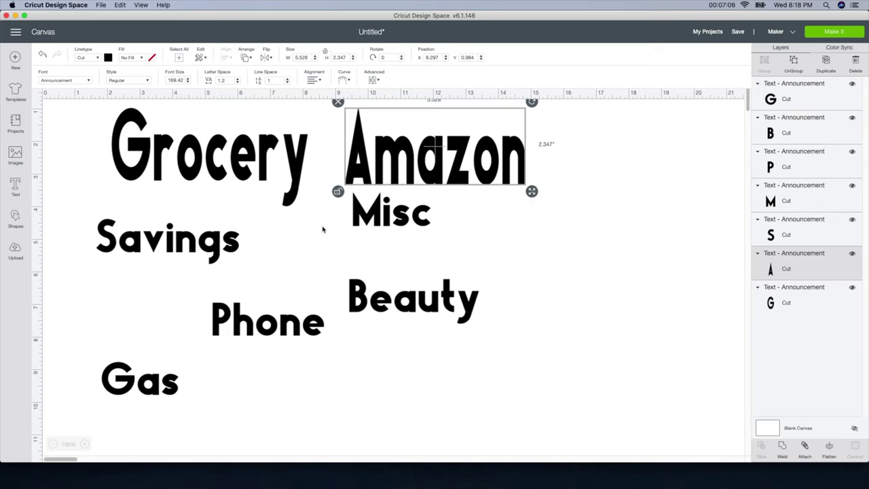
drag(444, 161, 442, 161)
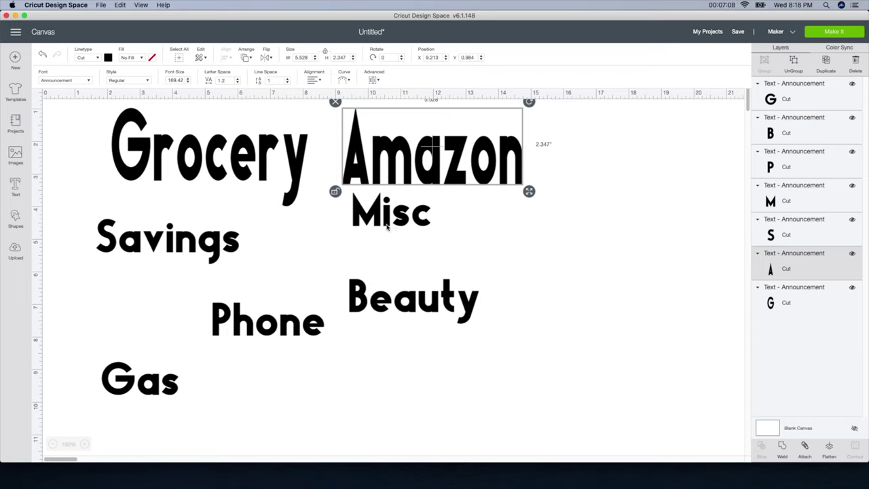
click(288, 178)
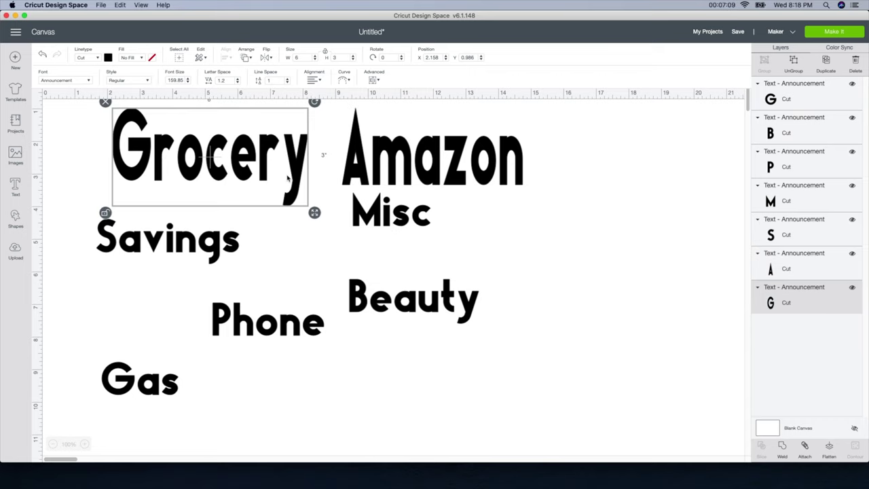
- Unlock the Misc text's proportions and set its size to 6 in wide by 3 in high
click(388, 219)
click(300, 57)
text(6)
key(Tab)
text(3)
key(Return)
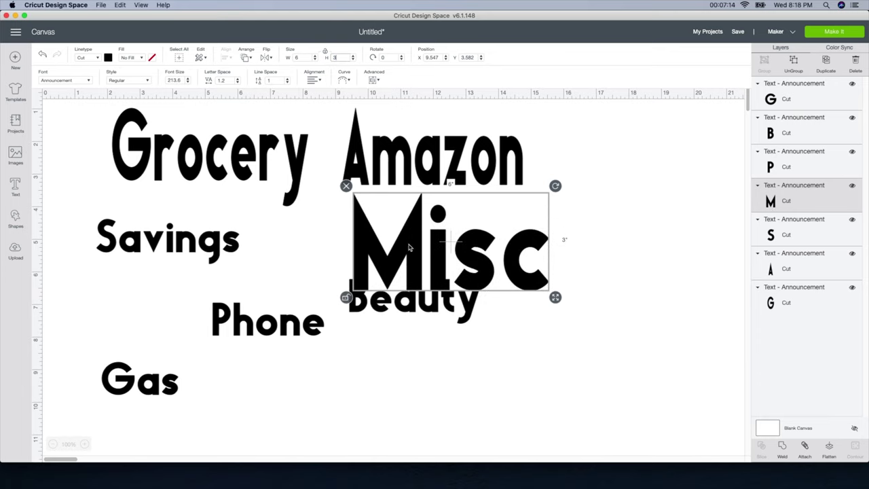
- Move Misc over Amazon as a size reference, shrink it to a similar letter height, and place it just beneath Amazon
drag(477, 272, 466, 183)
drag(547, 216, 505, 189)
drag(447, 175, 467, 250)
- Unlock the Savings text's proportions, set it to 6 in by 3 in, and place it beneath Grocery at about X 1.78, Y 3.70
click(203, 246)
click(309, 57)
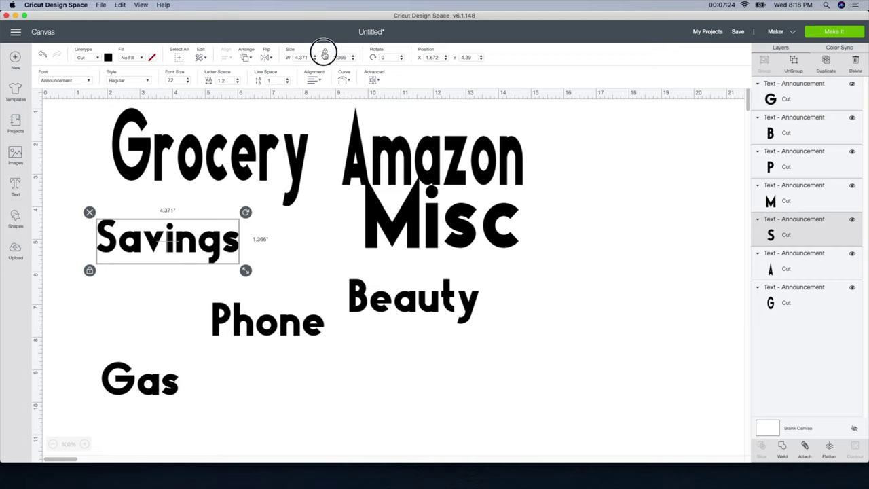
text(6)
key(Tab)
text(3)
key(Return)
drag(287, 278, 286, 254)
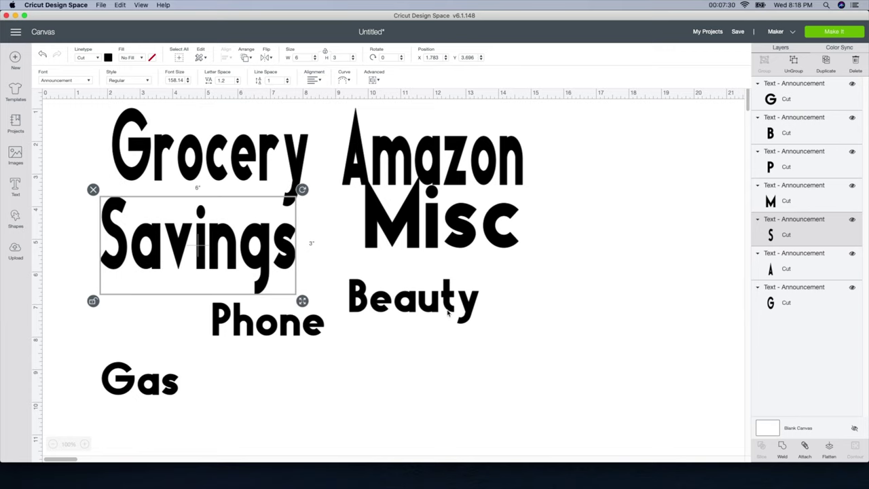
click(407, 299)
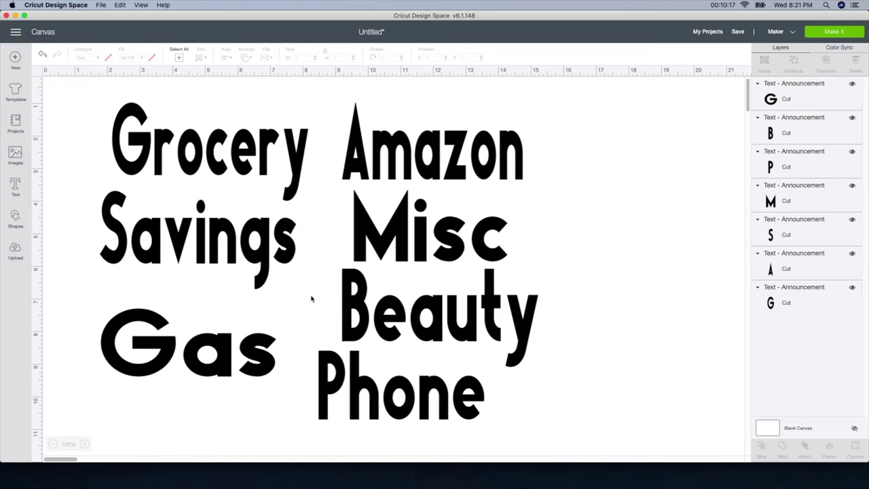
- Add a two-line text with the owner's possessive first name above Budget Binder, and place it beside Amazon at about X 14.91, Y 2.13
click(25, 195)
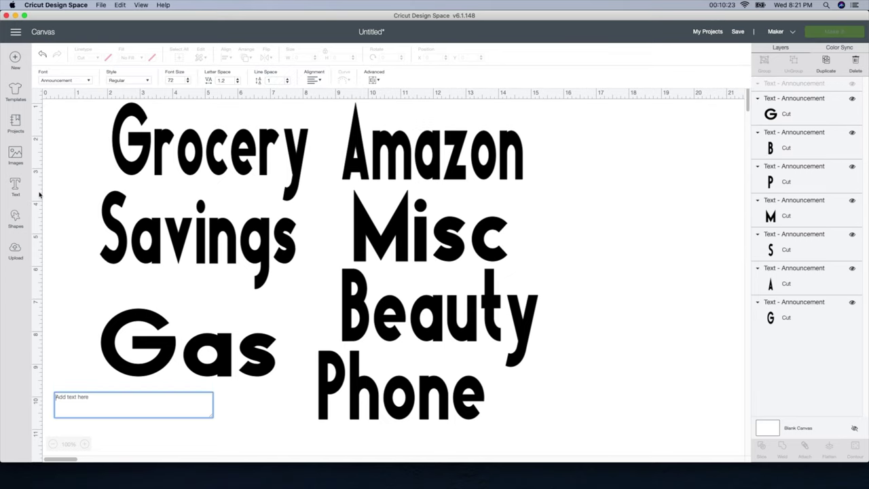
text(Jen's)
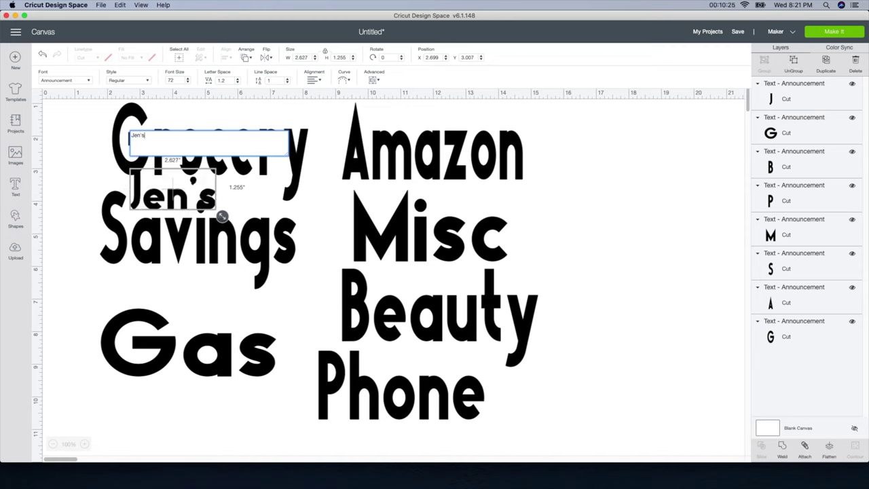
key(Return)
text(Bu)
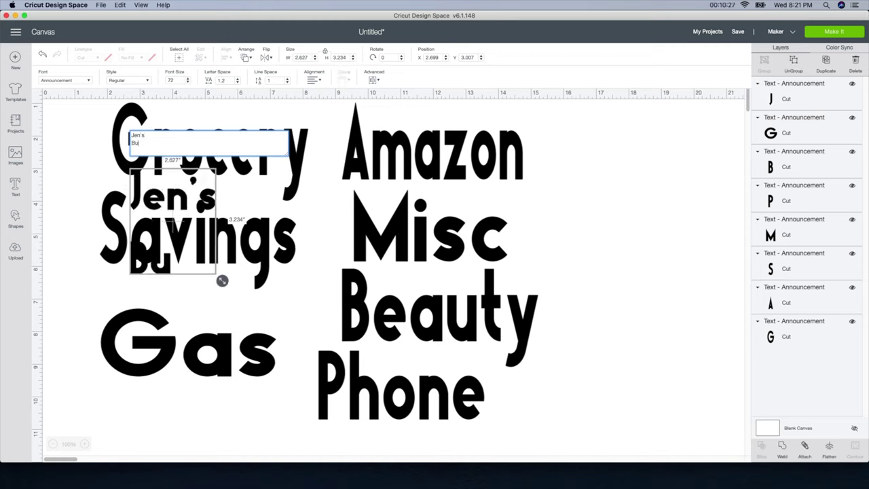
text(dget Binder)
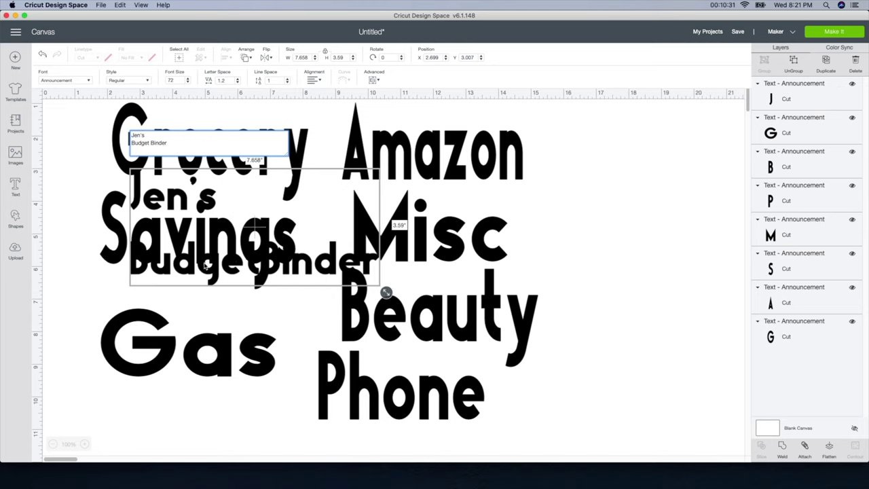
drag(206, 267, 604, 238)
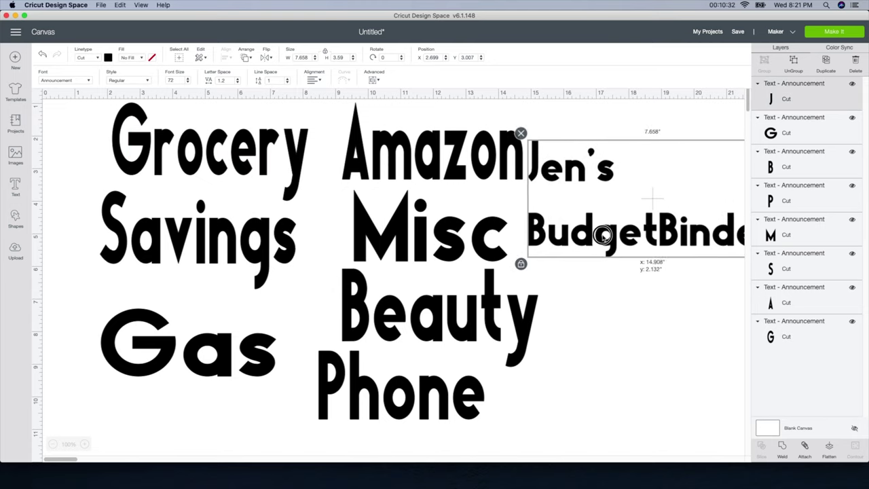
- Move the Budget Binder text farther right to about X 16.30, Y 2.23, and open its wording for editing
click(52, 443)
drag(514, 202, 548, 204)
double_click(530, 185)
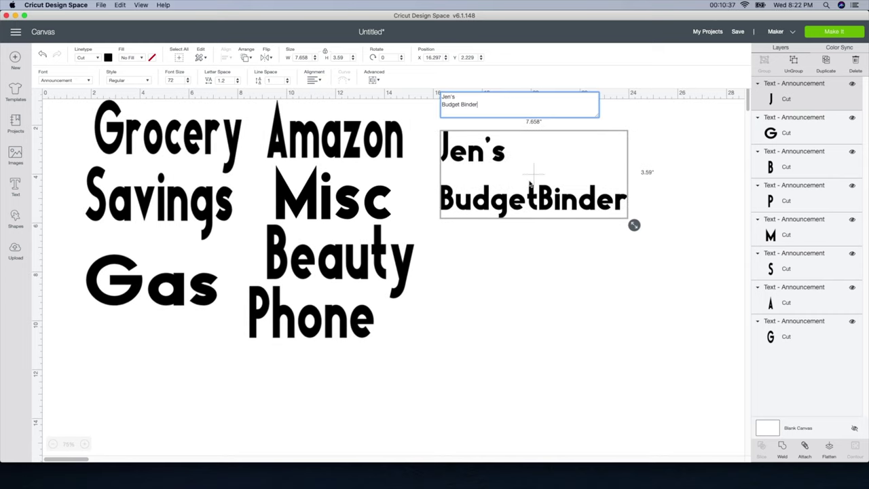
click(460, 104)
click(543, 204)
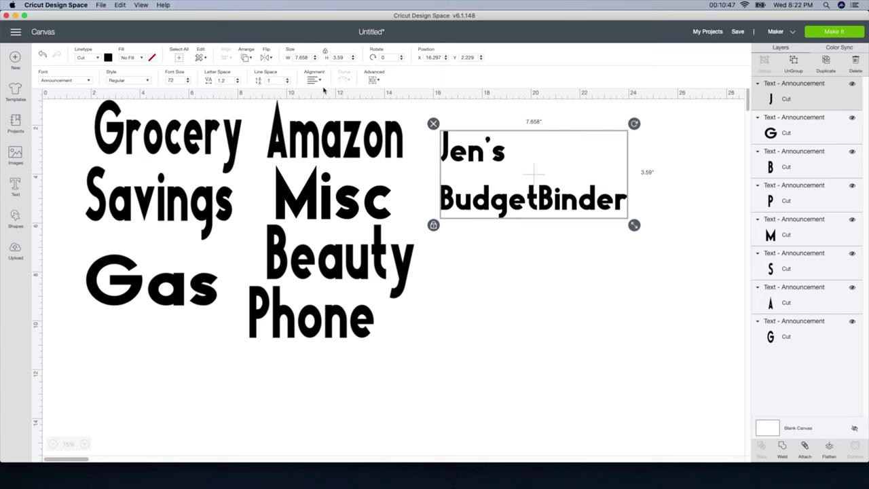
- Center-align the two-line Budget Binder title and ungroup it into individual letters
click(314, 80)
click(333, 106)
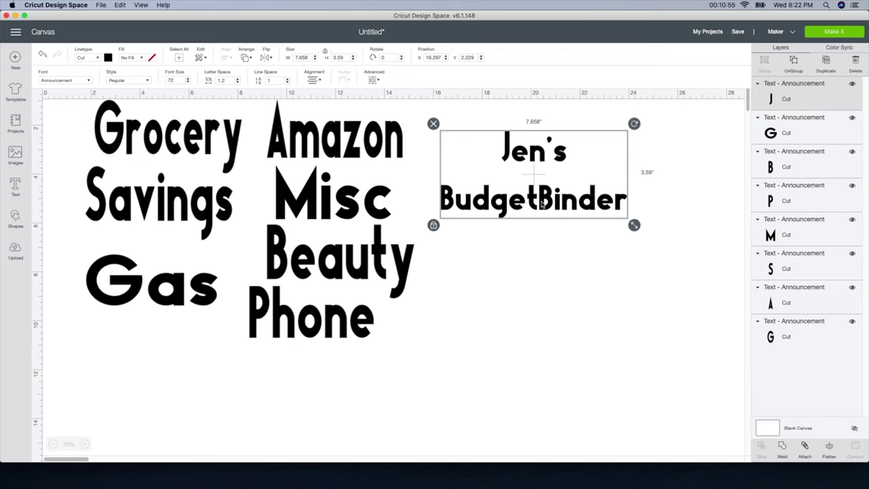
click(794, 70)
- Move the letters of Binder about 0.5 in to the right to open a word space after Budget
drag(639, 206, 532, 182)
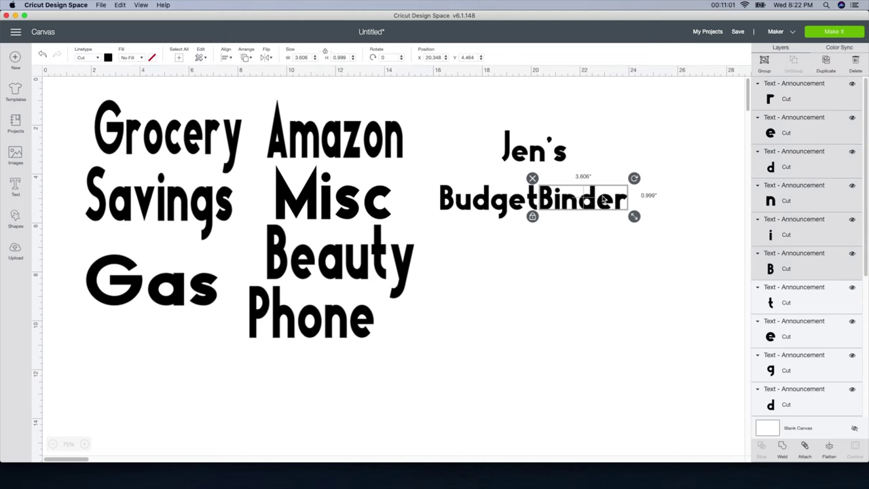
key(Right)
key(Right)
key(Right)
key(Right)
key(Right)
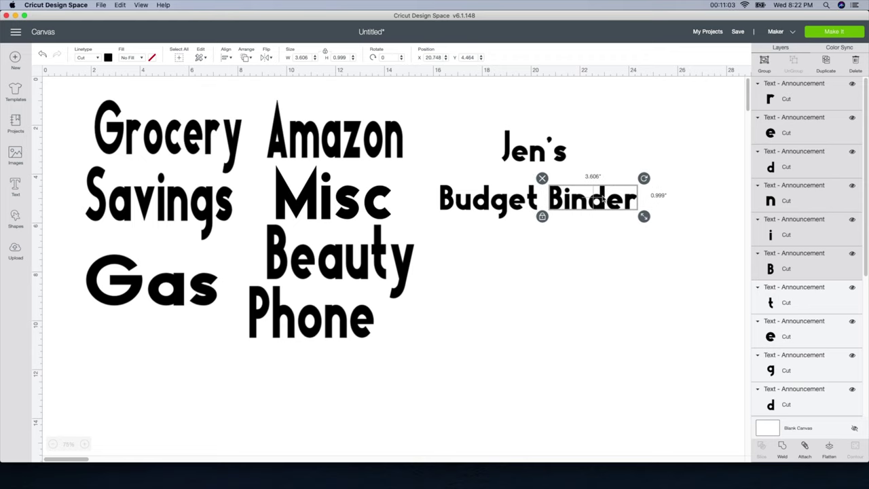
- Attach all the letters of the Budget Binder line together
click(588, 233)
drag(673, 205, 437, 188)
click(802, 449)
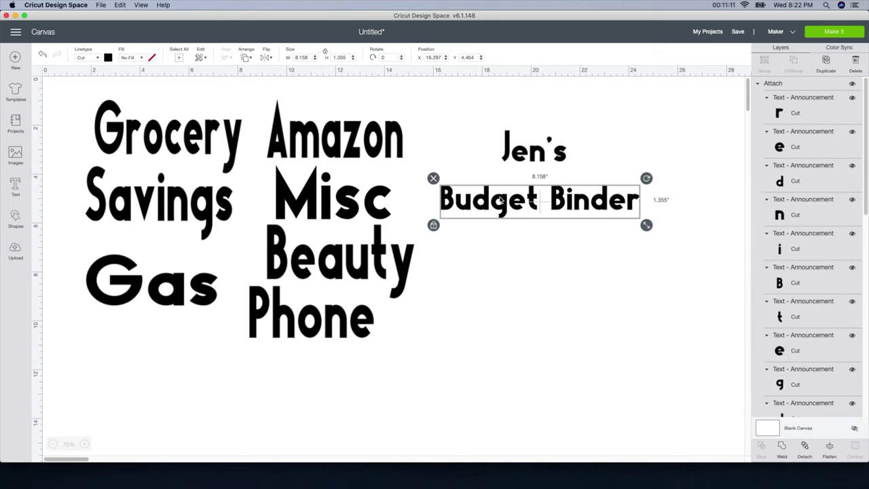
- Try to center the loose name letters horizontally over the Budget Binder line, and undo the alignment
drag(456, 127, 608, 226)
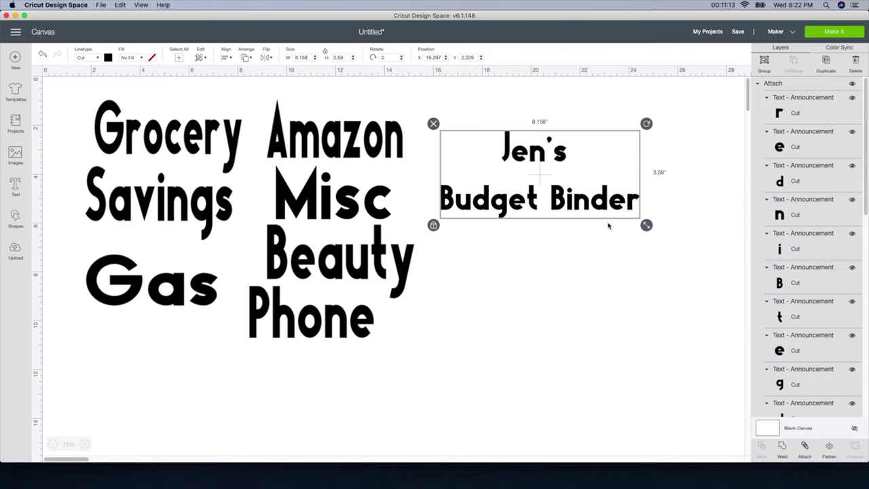
click(247, 57)
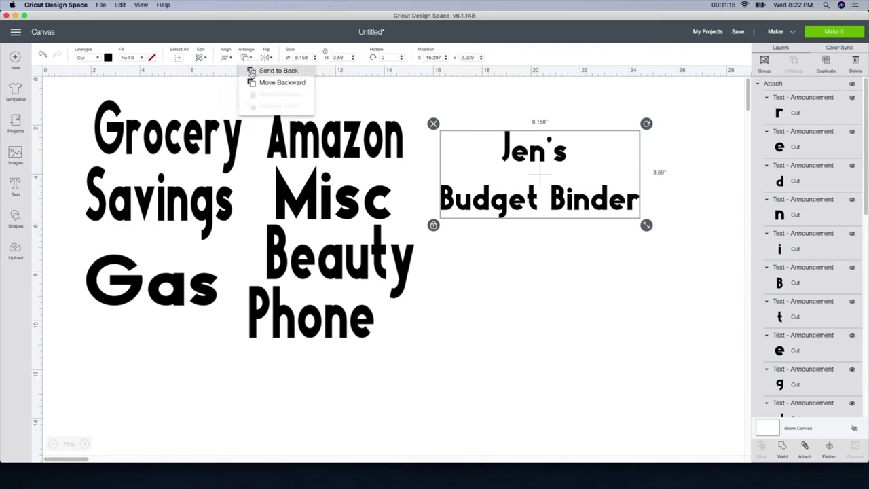
click(228, 57)
click(228, 57)
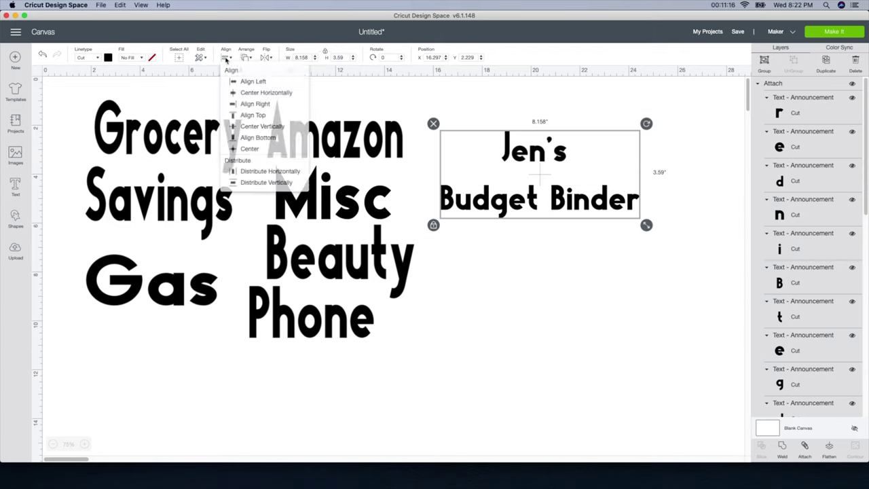
click(243, 93)
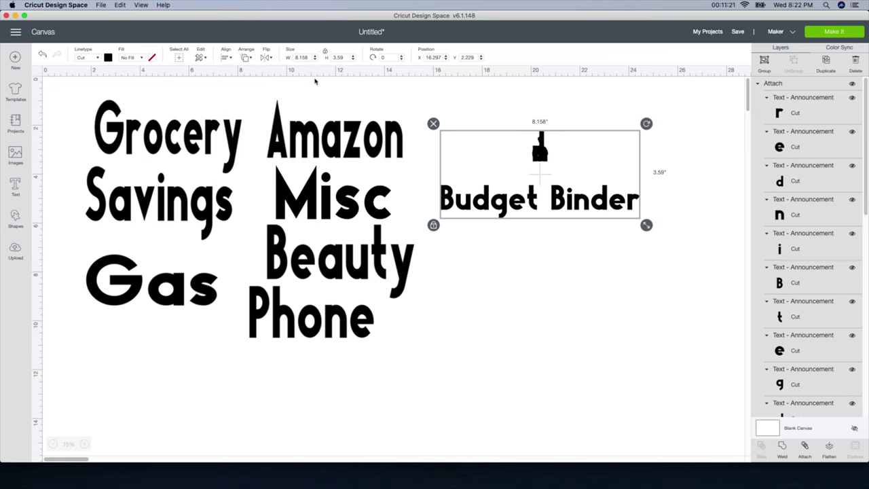
click(42, 55)
- Attach the letters of the possessive first name together as one line
drag(494, 132, 604, 173)
click(806, 449)
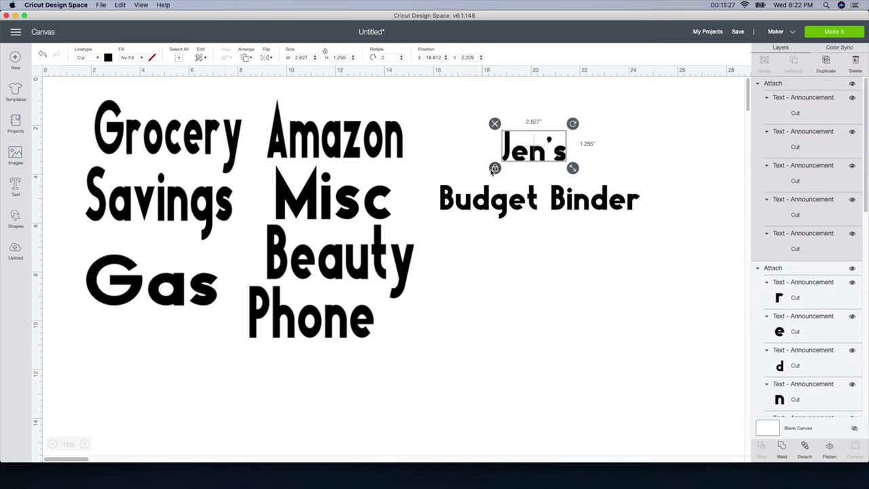
click(466, 139)
- Center the attached name line and the Budget Binder line horizontally with each other
drag(441, 110, 647, 232)
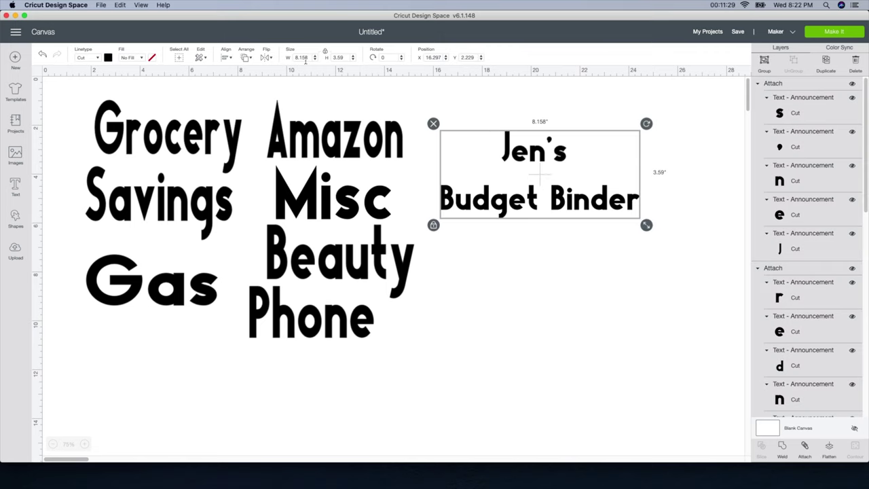
click(230, 59)
click(237, 95)
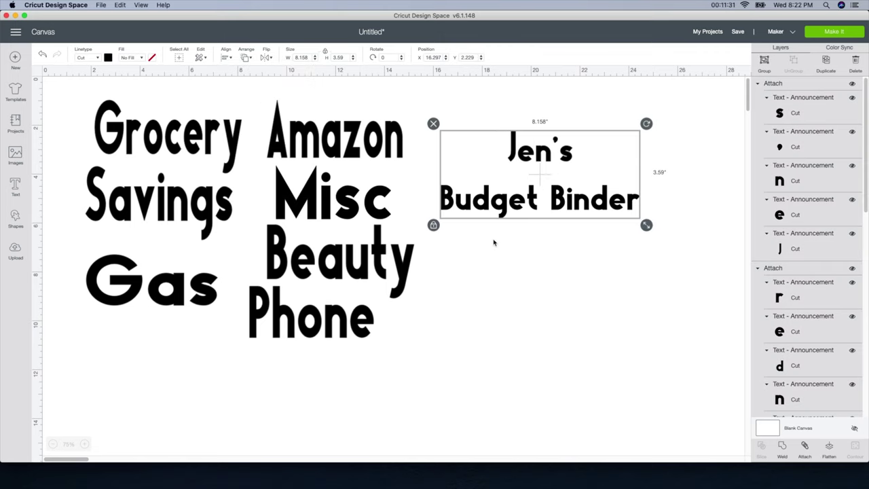
click(552, 271)
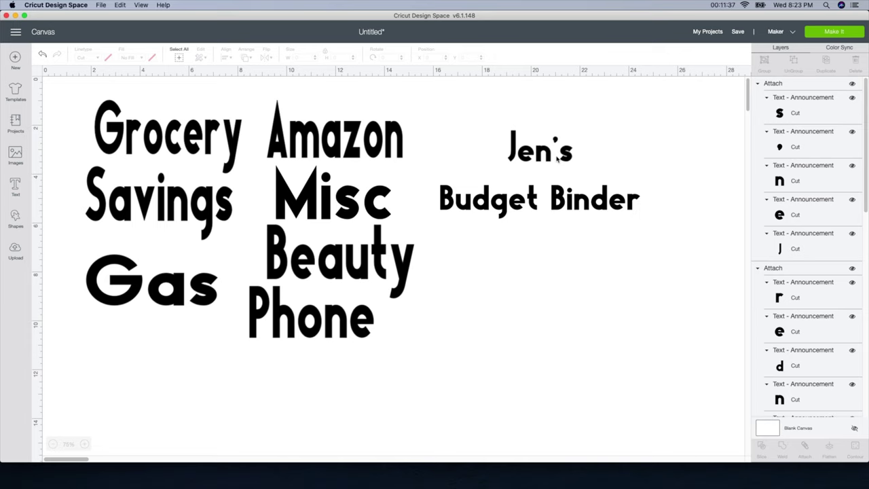
- Attach the name line and the Budget Binder line to each other as a single title
click(564, 191)
click(555, 261)
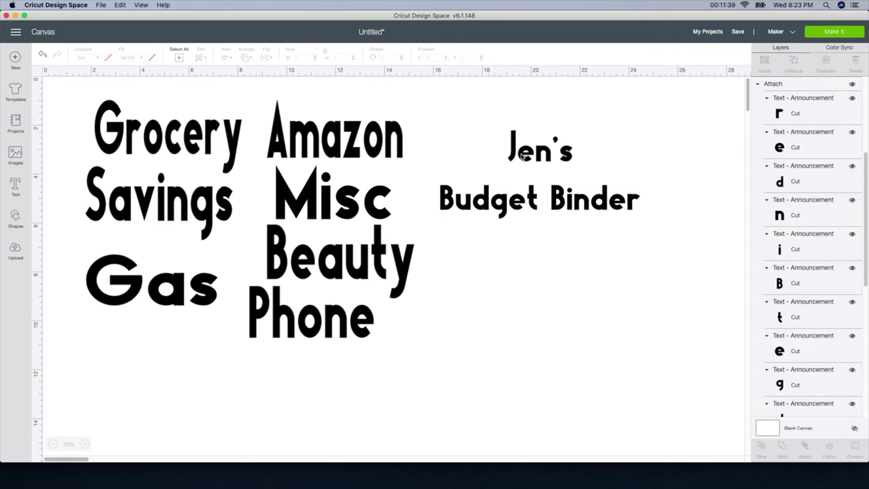
drag(463, 113, 617, 239)
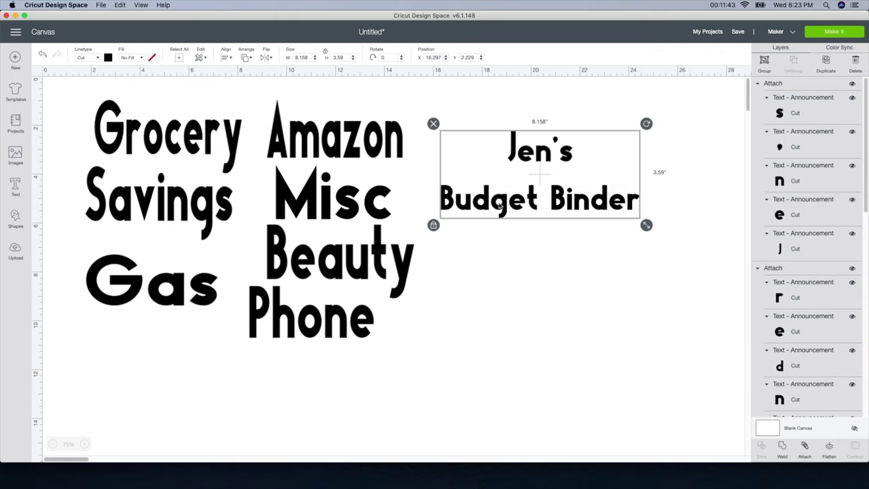
click(804, 456)
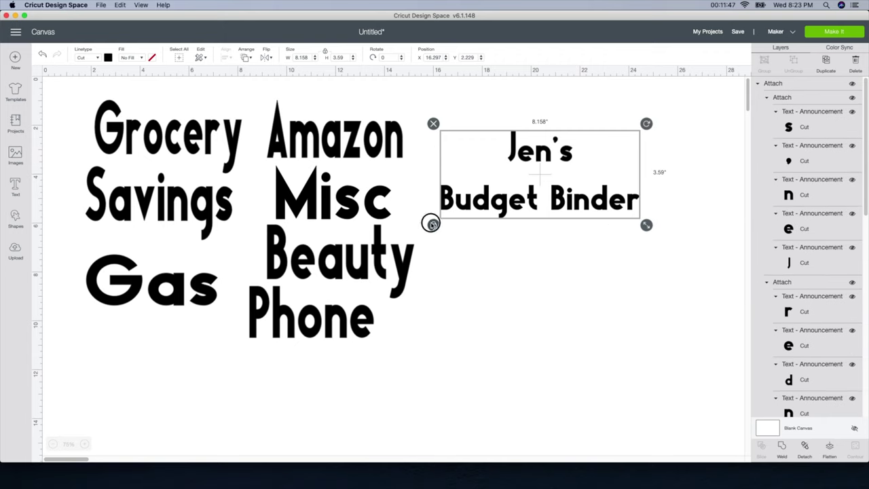
- Unlock the title's proportions and resize it to about 7.23 in wide by 4.42 in high
drag(645, 225, 621, 227)
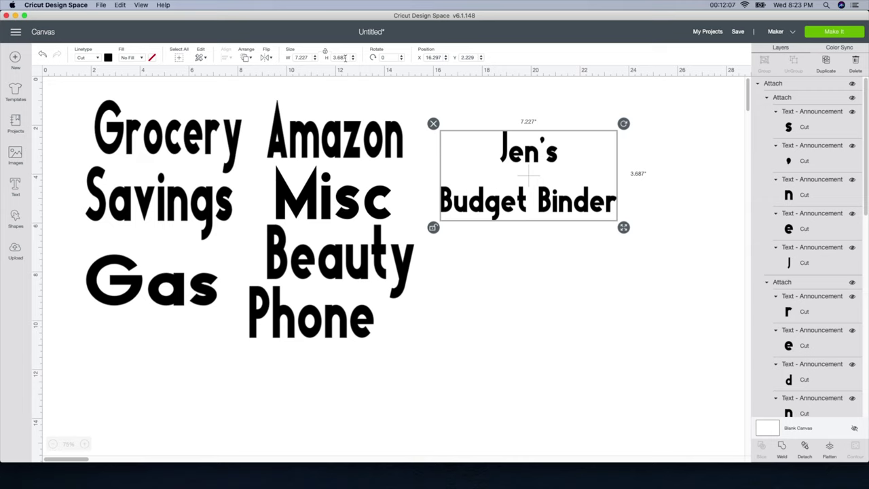
drag(621, 228, 622, 246)
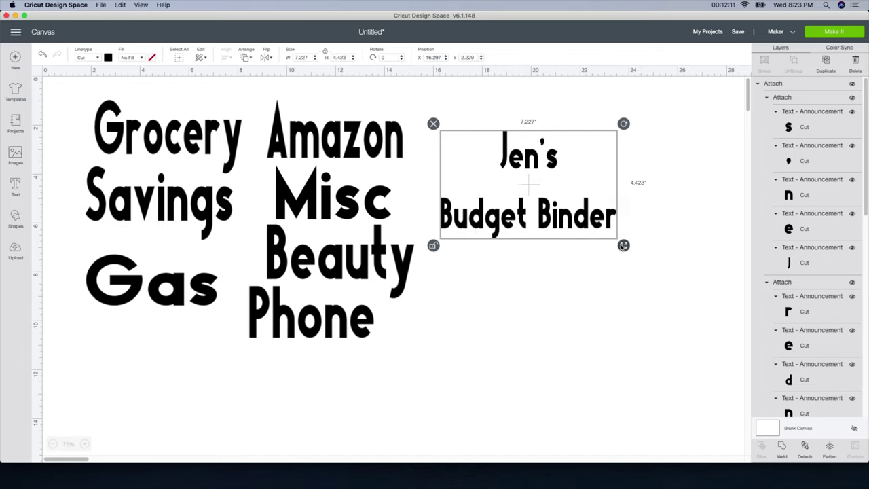
click(586, 258)
click(563, 213)
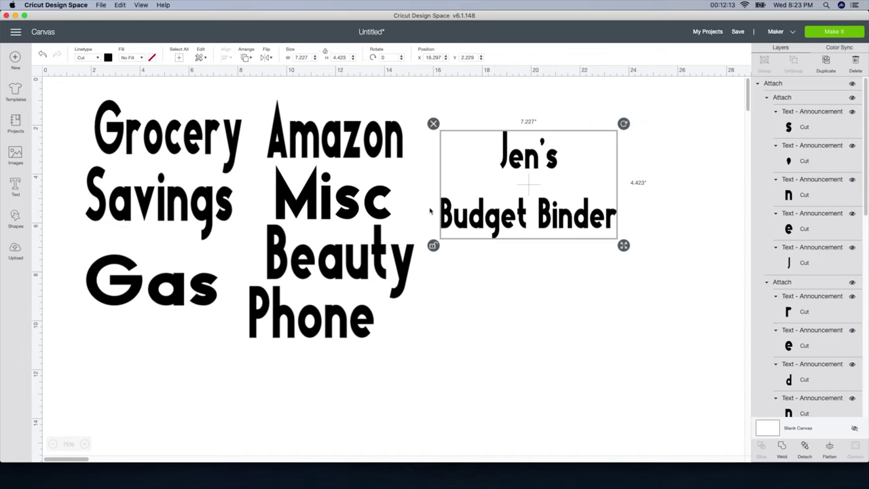
- Send the finished layout to the Make It mat preparation
click(825, 34)
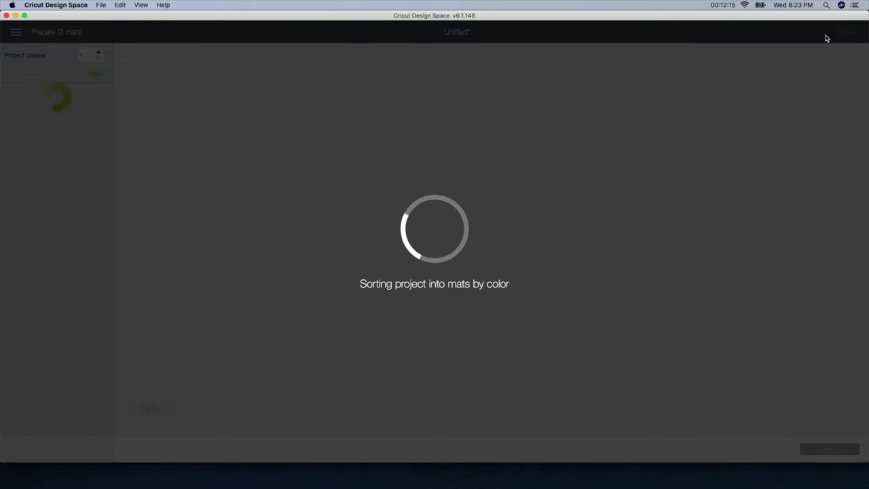